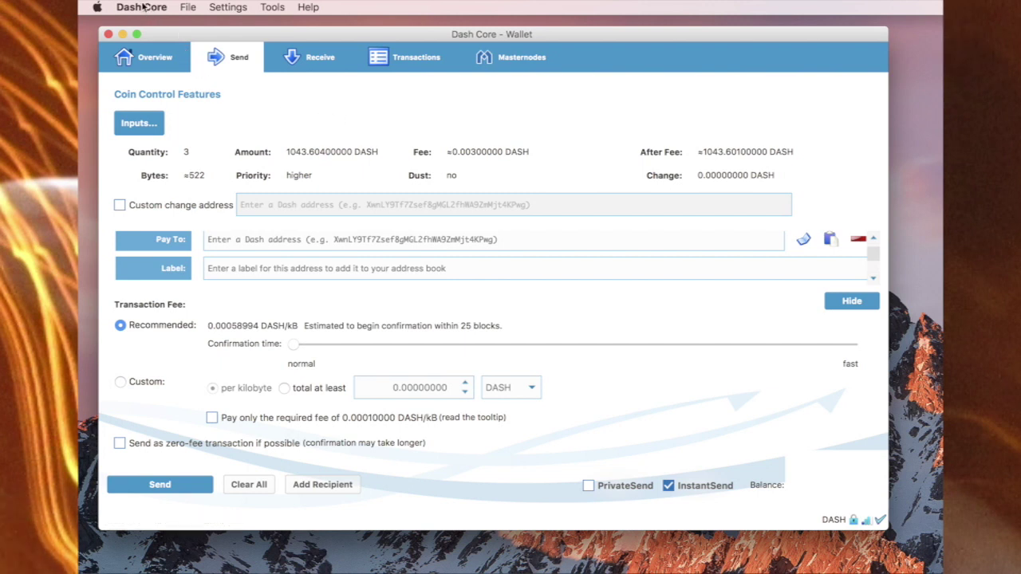
Check in the wallet preferences that coin control features and the Masternodes tab are enabled, and accept the options.
{"action": "left_click", "coordinate": [144, 6]}
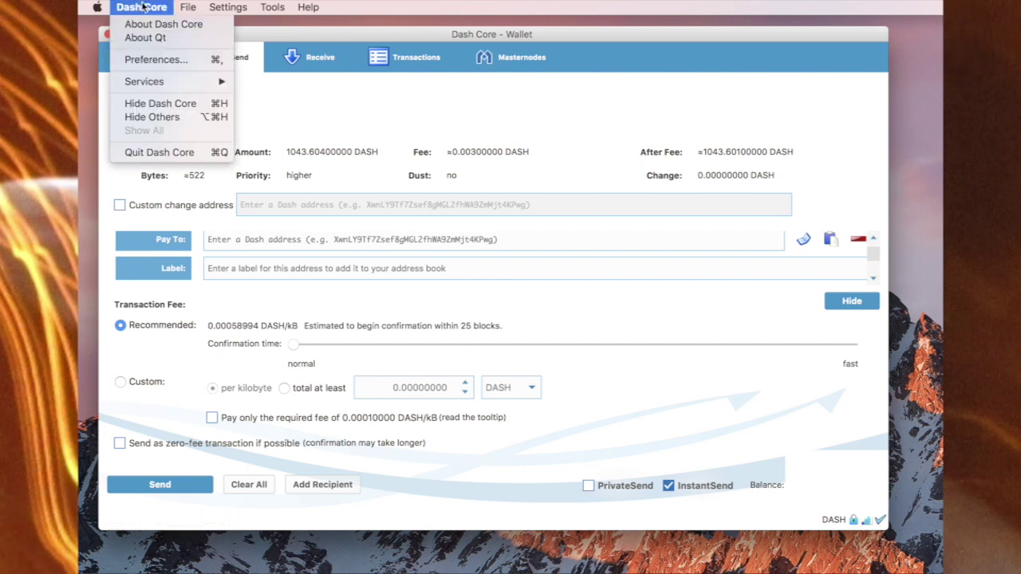
{"action": "left_click", "coordinate": [158, 60]}
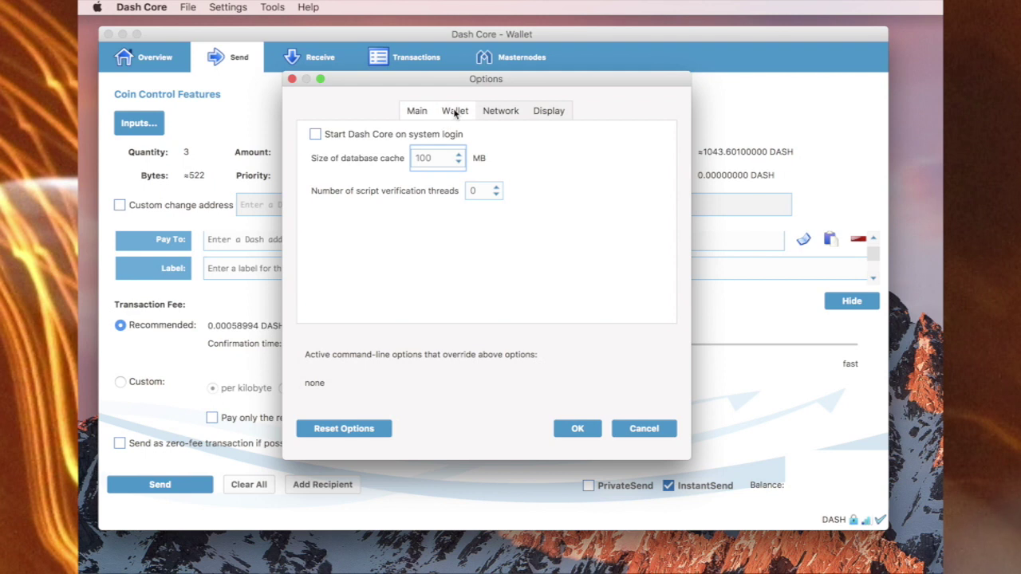
{"action": "left_click", "coordinate": [455, 111]}
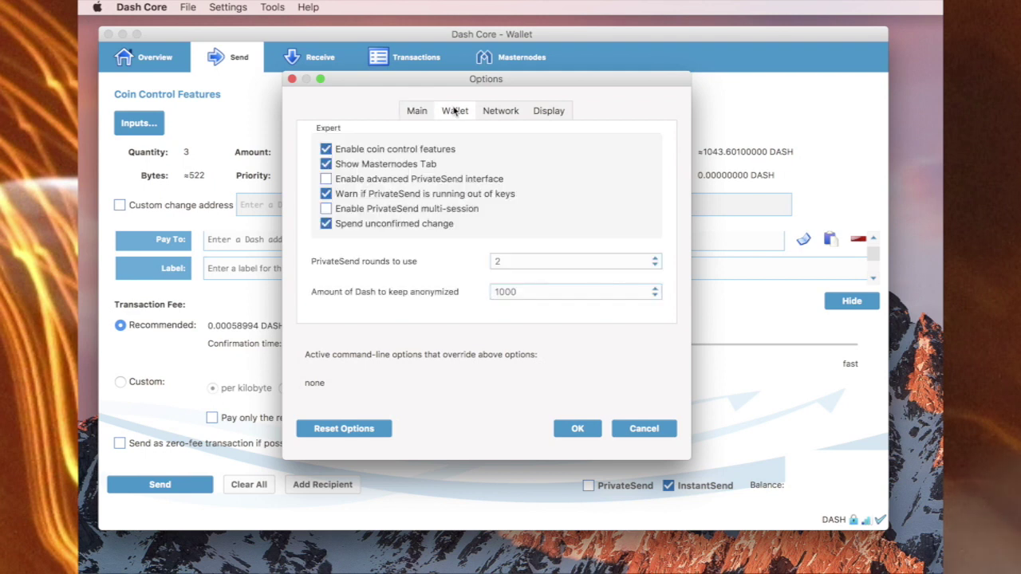
{"action": "left_click", "coordinate": [578, 428]}
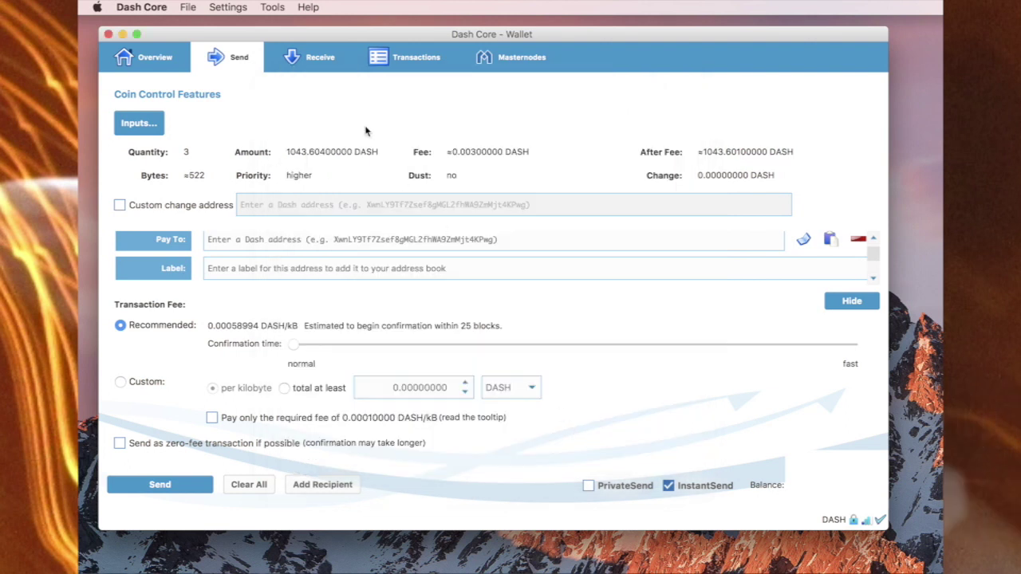
Create a payment request labelled Masternode Node40 for 1000 DASH with the message "Masternode".
{"action": "left_click", "coordinate": [311, 58]}
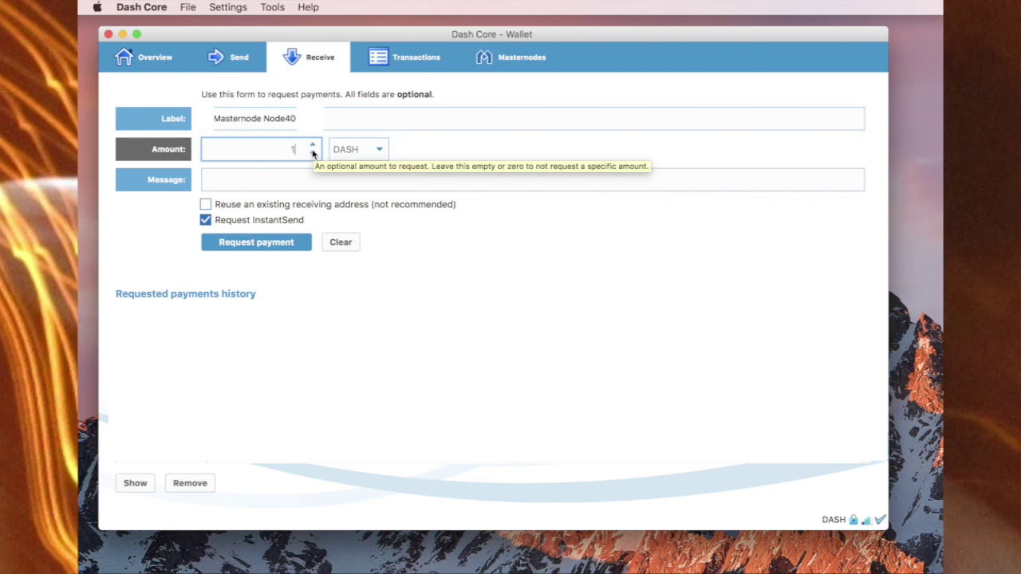
{"action": "type", "text": "1000"}
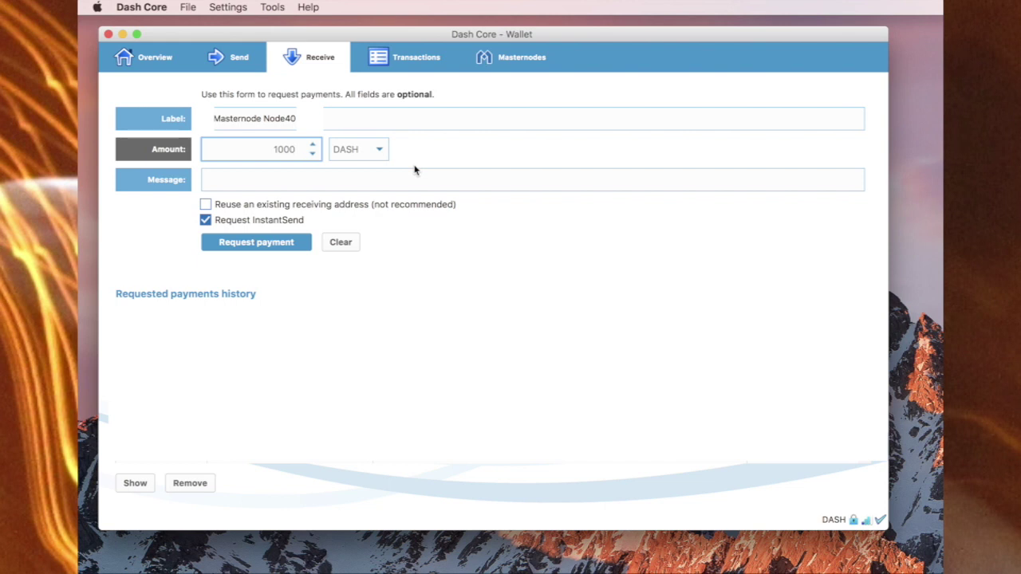
{"action": "left_click", "coordinate": [237, 177]}
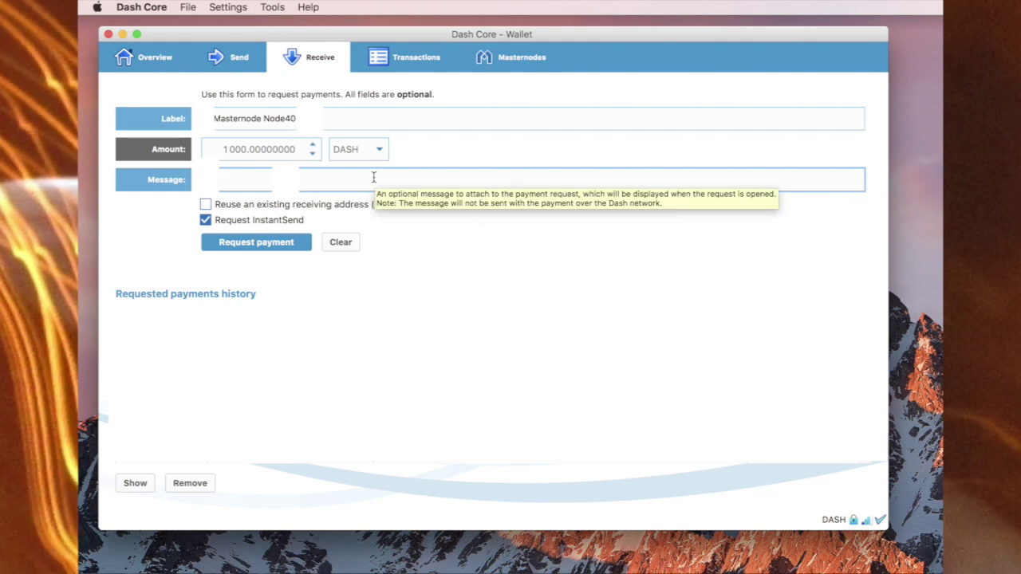
{"action": "type", "text": "Masternode"}
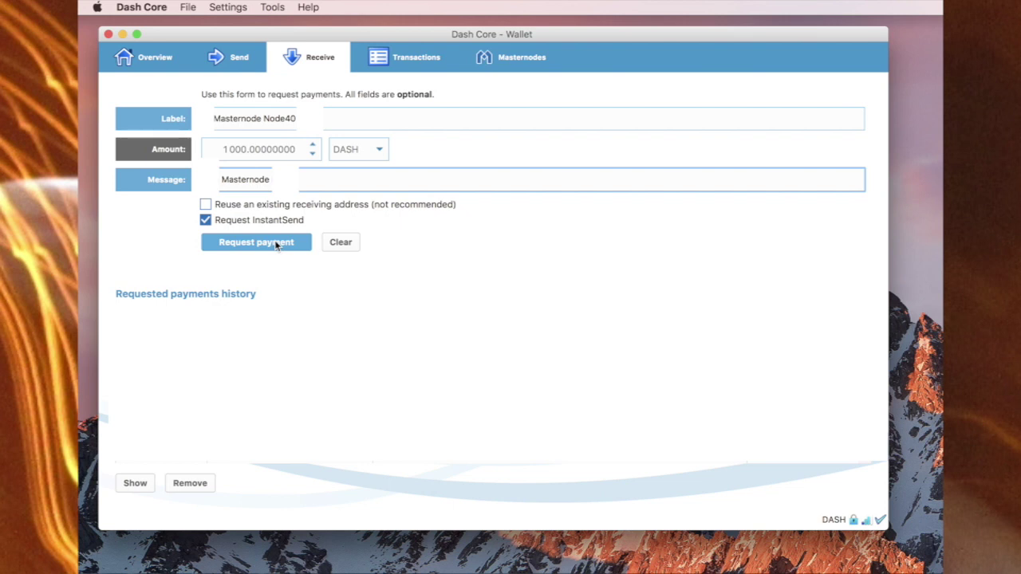
{"action": "left_click", "coordinate": [276, 243]}
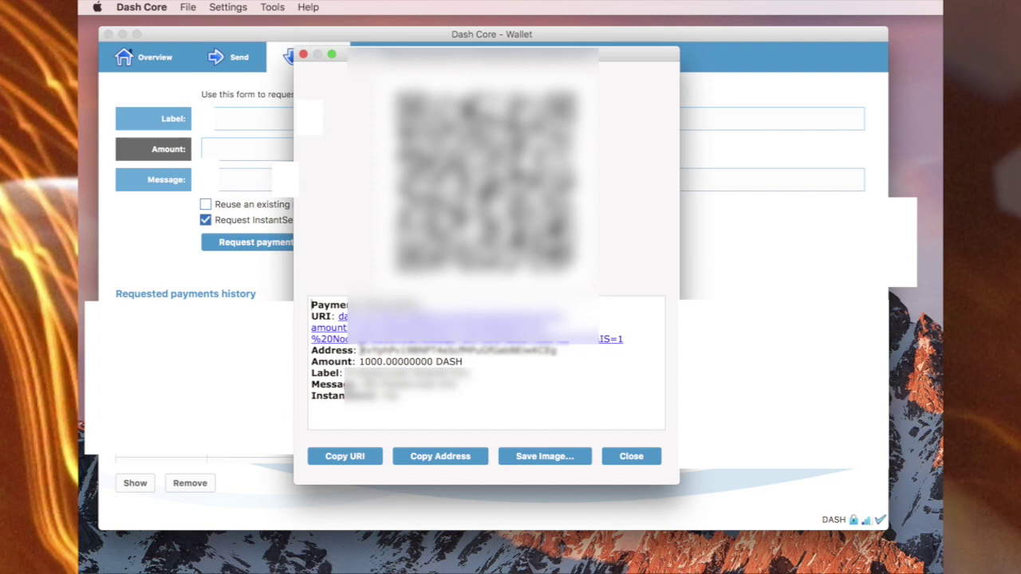
Copy the payment request's receiving address and close the request details.
{"action": "left_click_drag", "start_coordinate": [536, 351], "coordinate": [360, 351]}
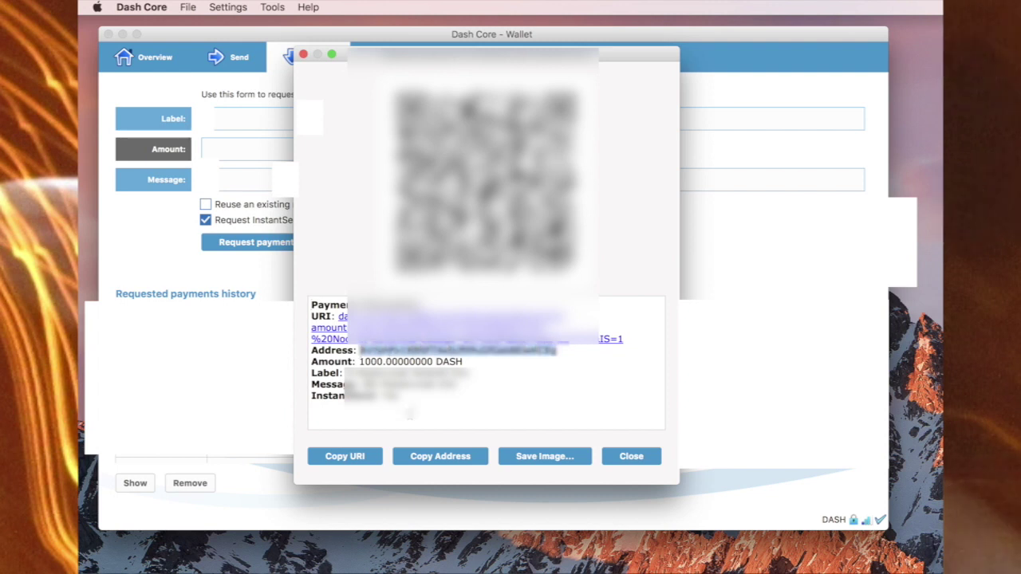
{"action": "left_click", "coordinate": [437, 455]}
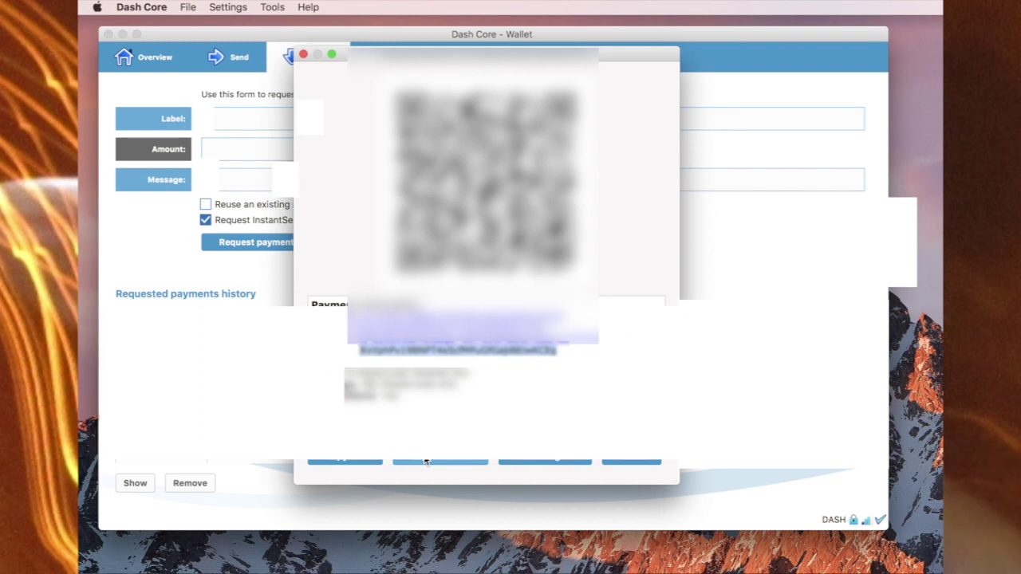
{"action": "left_click", "coordinate": [303, 54]}
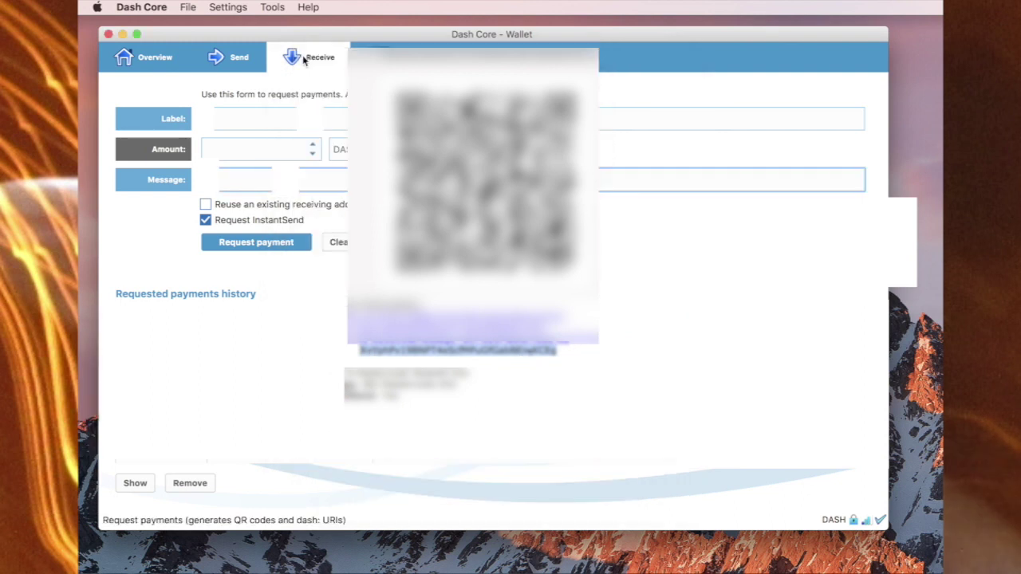
Review the coins selected as inputs for the outgoing payment and accept the selection.
{"action": "left_click", "coordinate": [238, 59]}
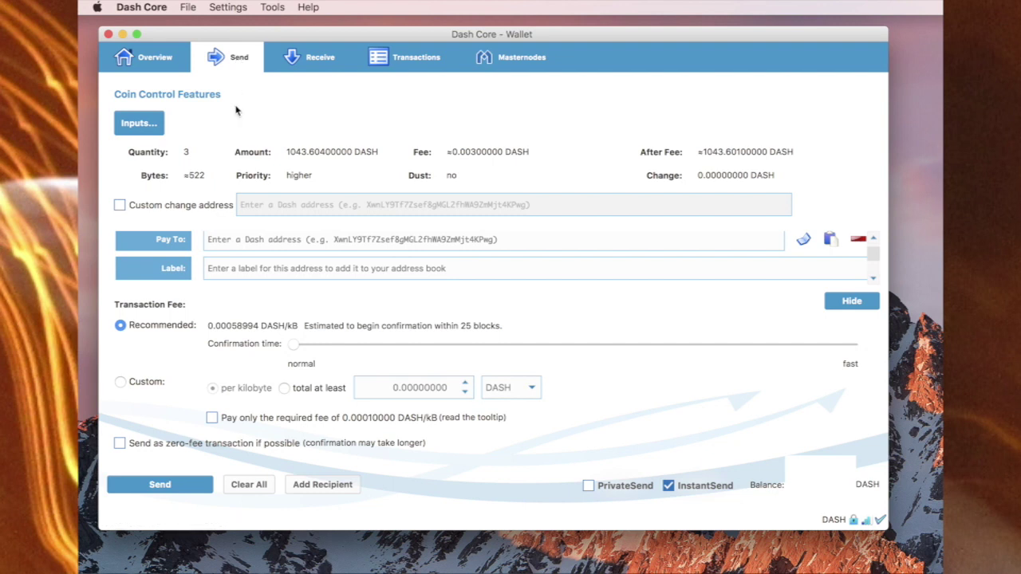
{"action": "left_click", "coordinate": [136, 124]}
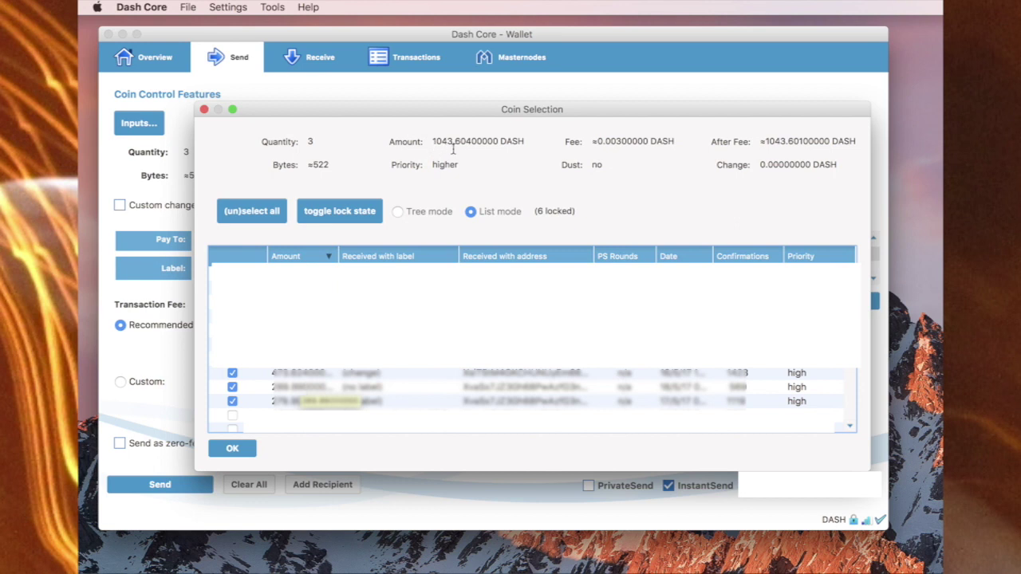
{"action": "key", "text": "Return"}
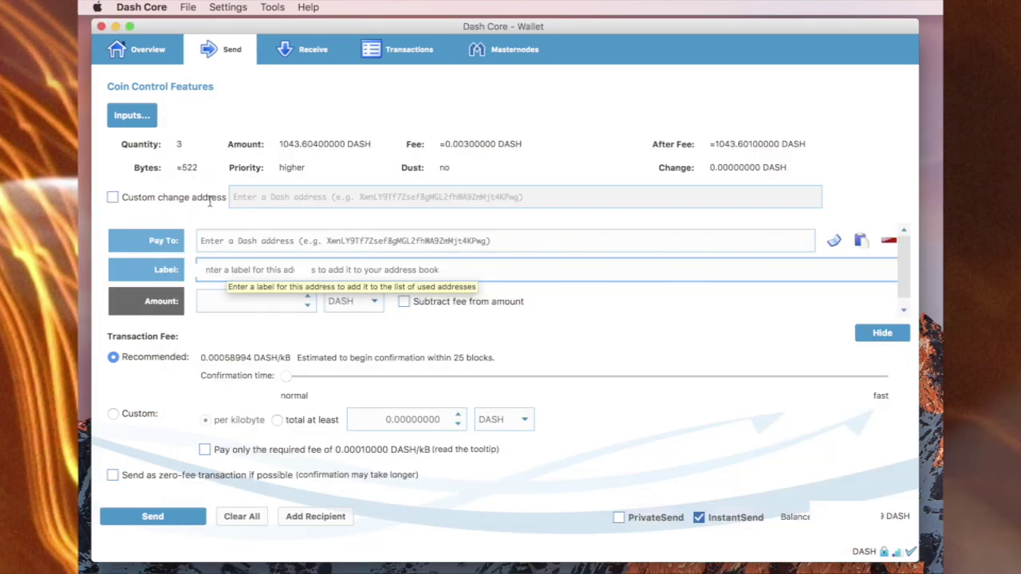
Fill in the outgoing payment with the copied receiving address as the payee and an amount of 1000 DASH.
{"action": "left_click", "coordinate": [216, 242]}
{"action": "key", "text": "super+v"}
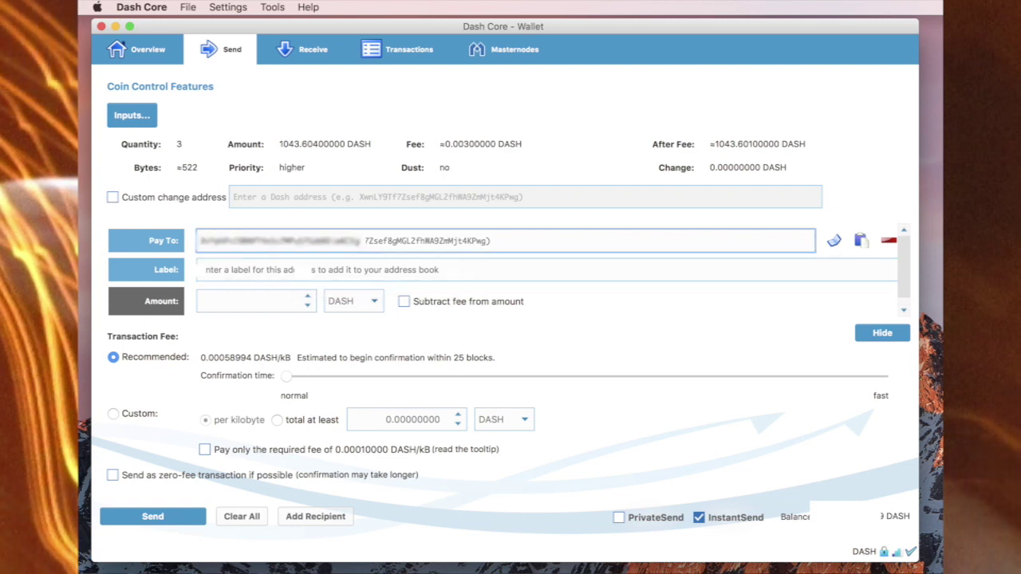
{"action": "key", "text": "super+v"}
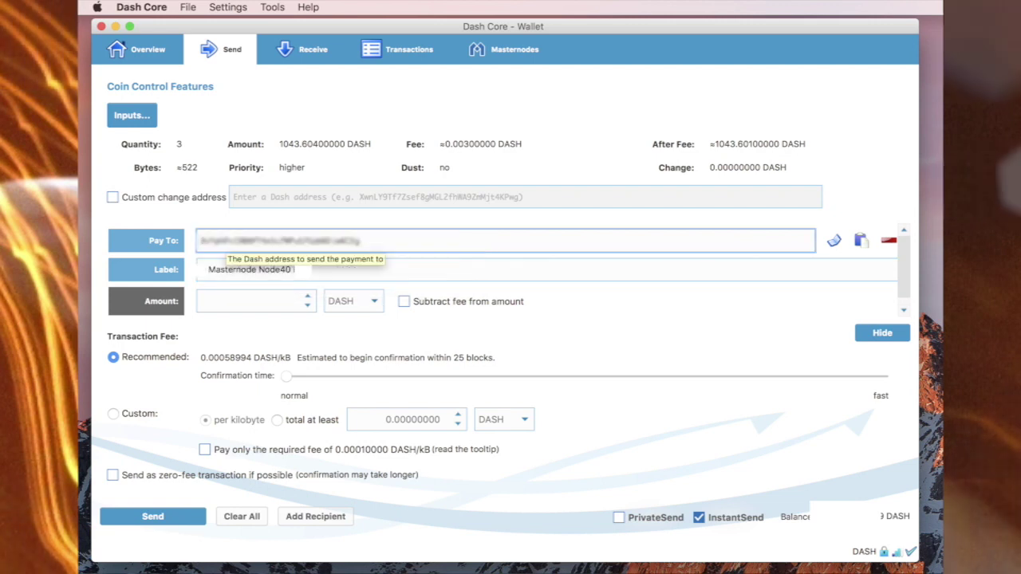
{"action": "left_click", "coordinate": [308, 297]}
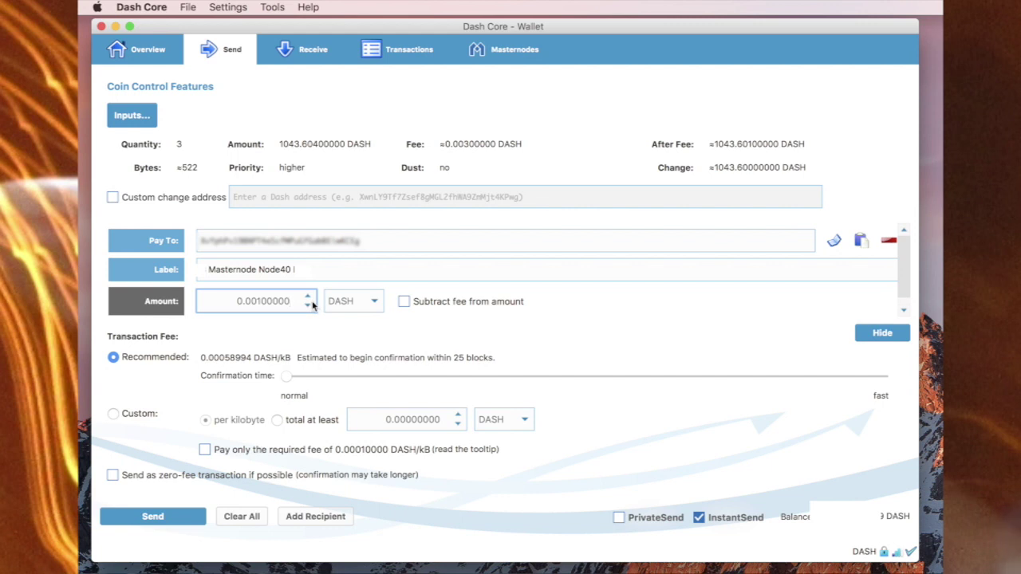
{"action": "type", "text": "10000"}
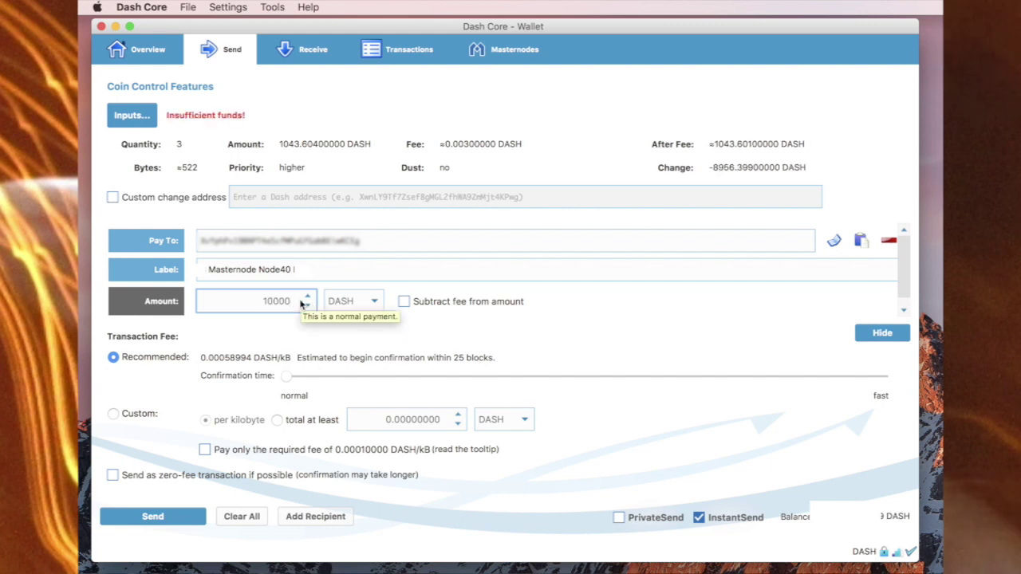
{"action": "key", "text": "BackSpace"}
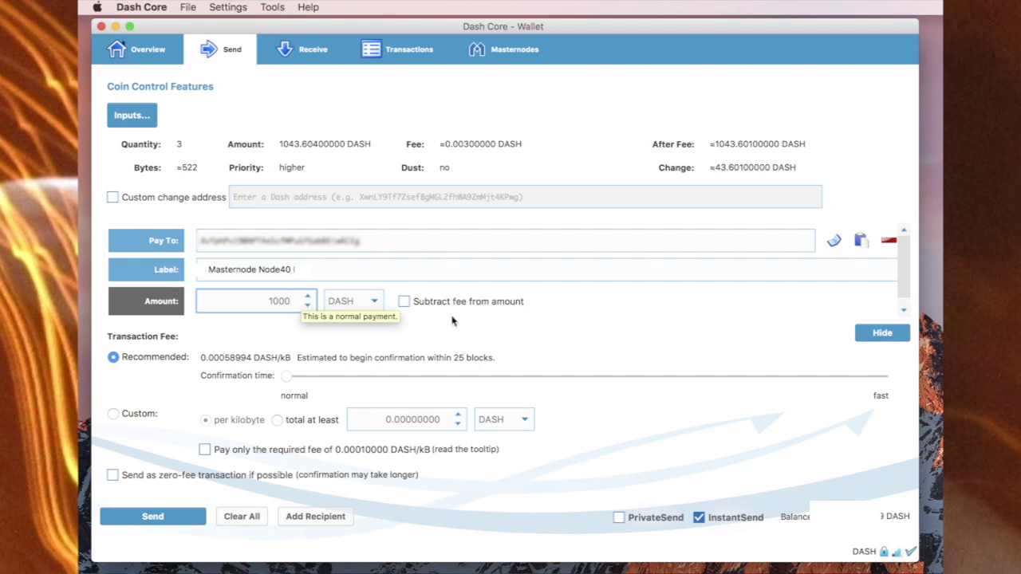
Send the 1000 DASH payment, unlocking the wallet with its passphrase and approving the transfer, and open the transaction list.
{"action": "left_click", "coordinate": [153, 517]}
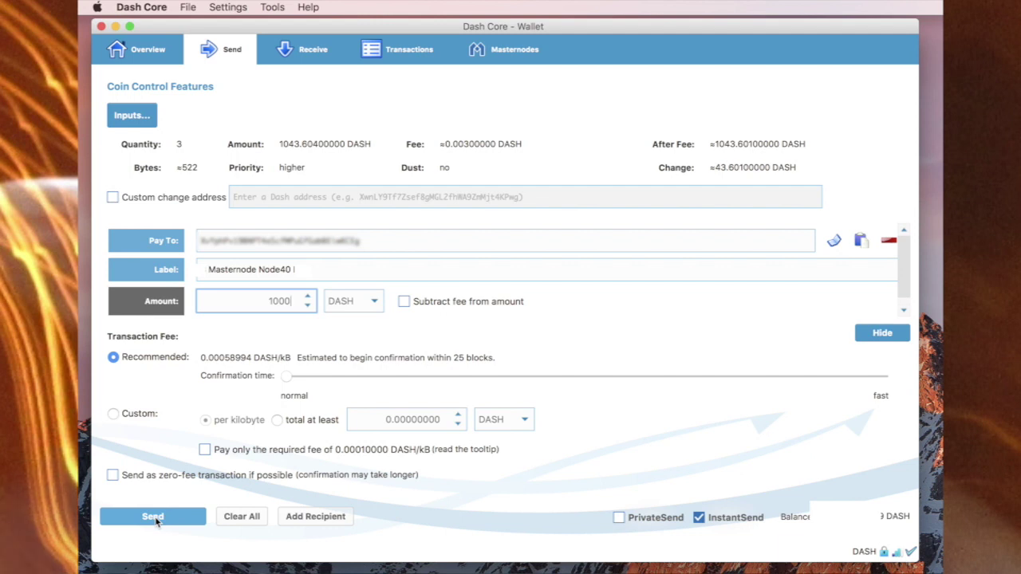
{"action": "left_click", "coordinate": [154, 517]}
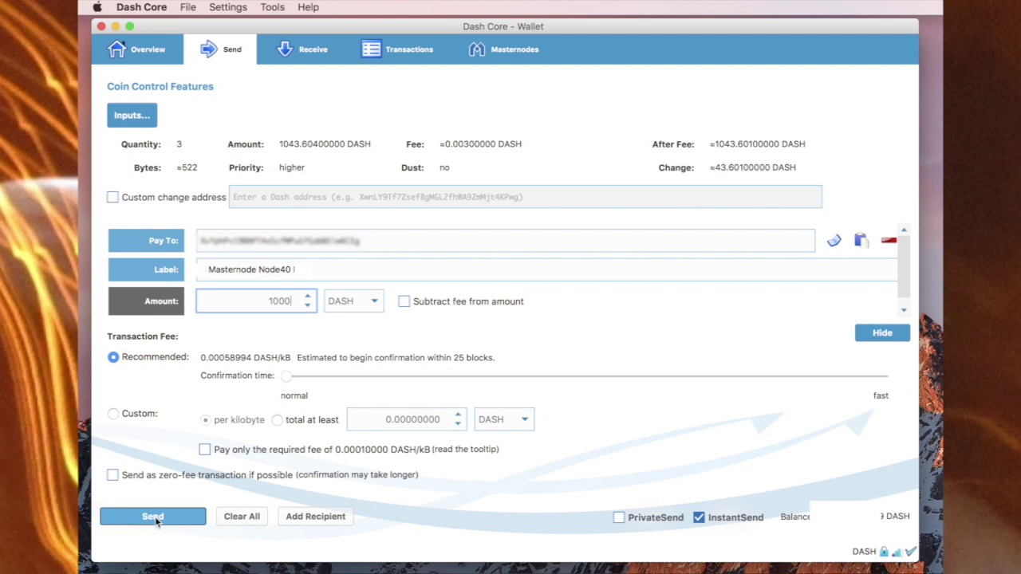
{"action": "type", "text": "•••••"}
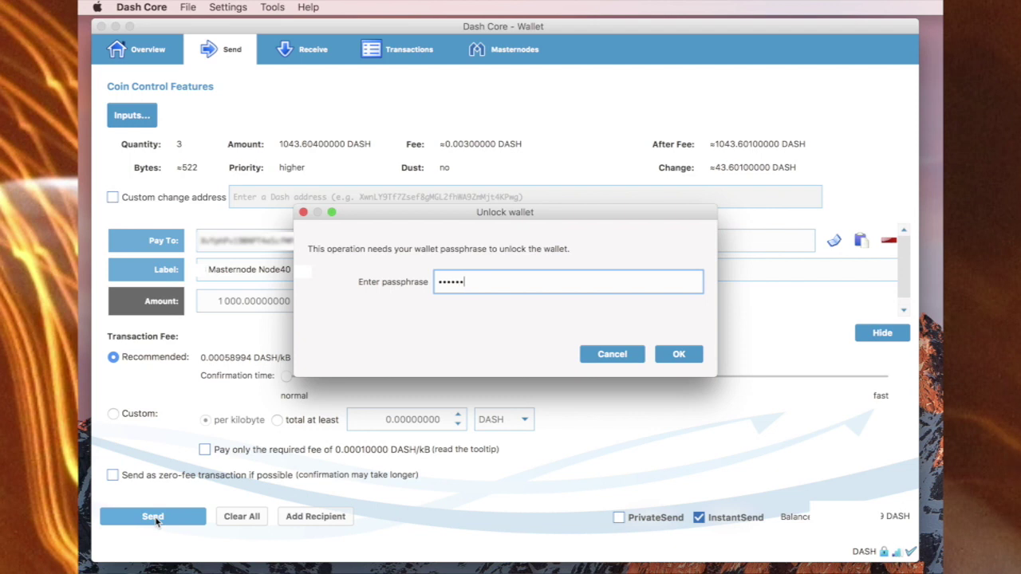
{"action": "type", "text": "•••"}
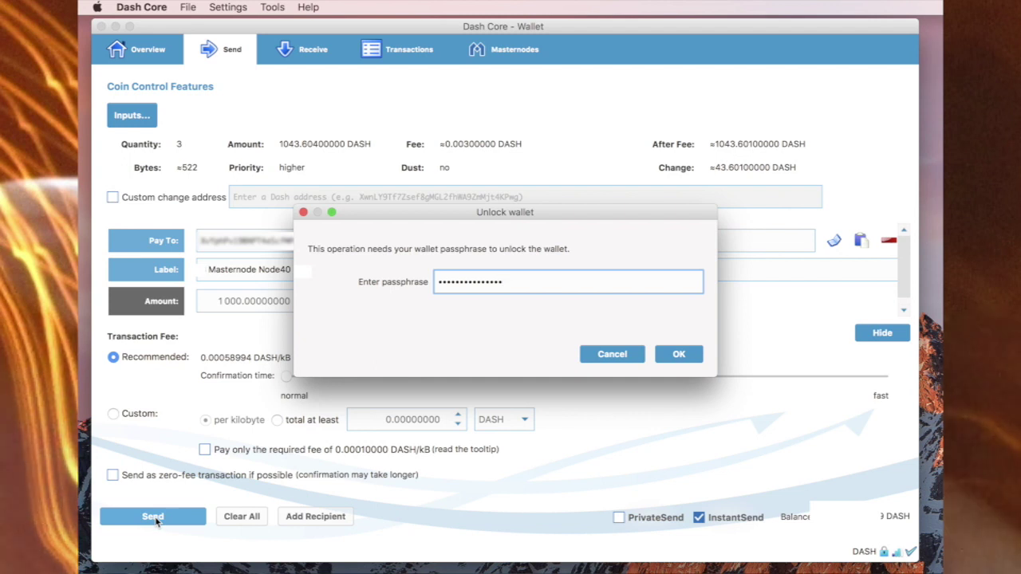
{"action": "key", "text": "Return"}
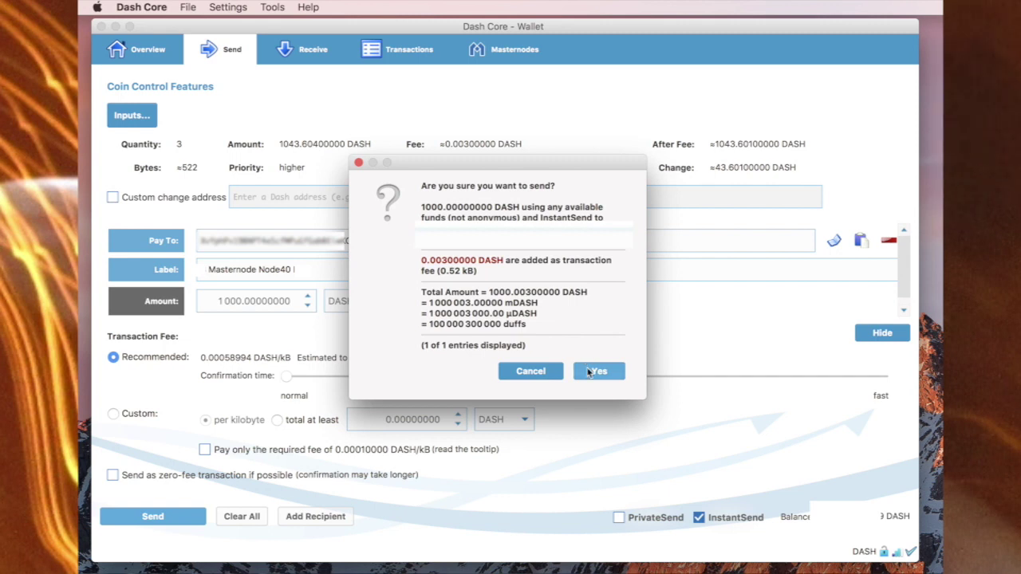
{"action": "left_click", "coordinate": [597, 371]}
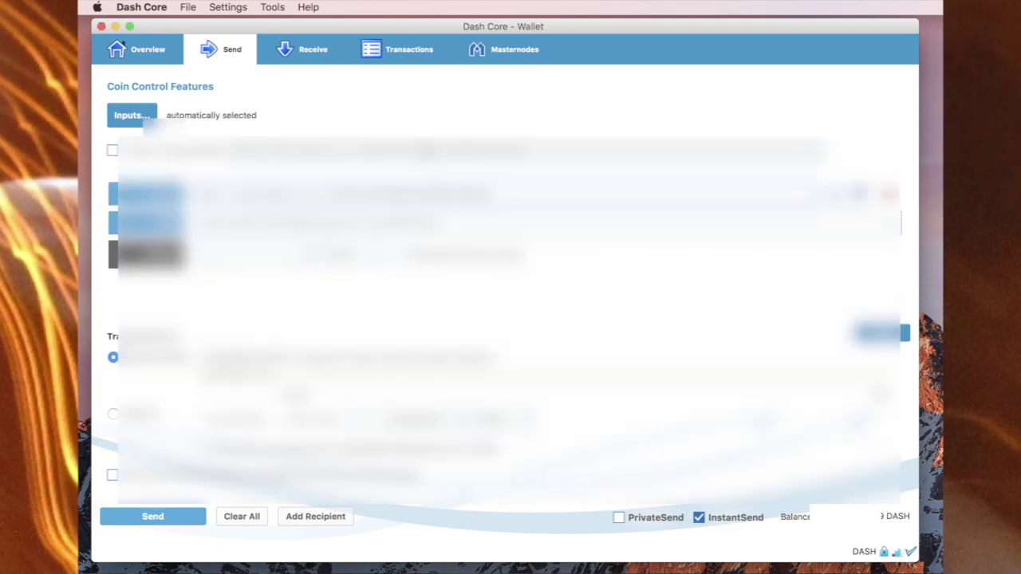
{"action": "left_click", "coordinate": [403, 53]}
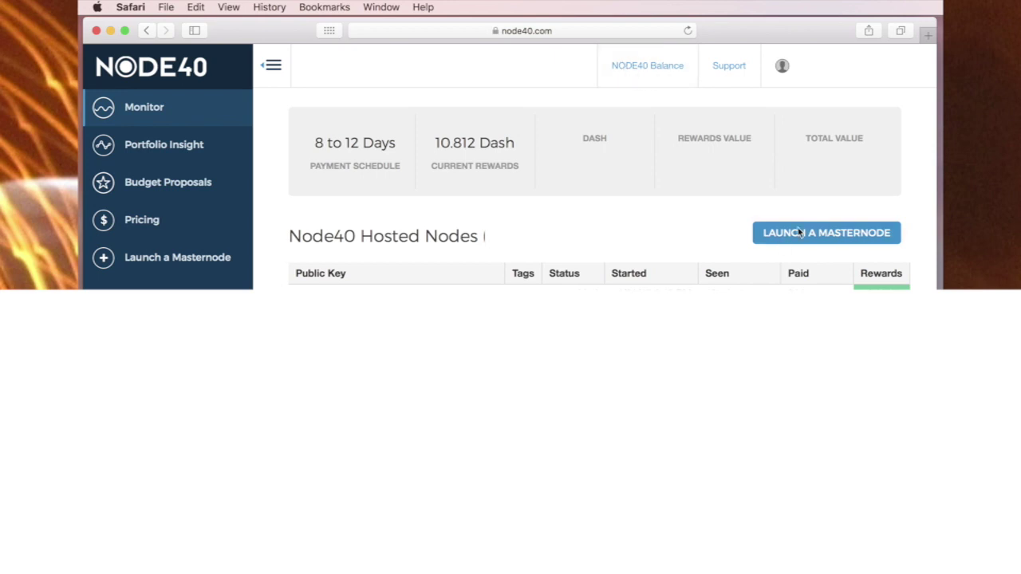
Start launching a masternode on the Node40 site and look up its collateral using the copied wallet address as the public key.
{"action": "left_click", "coordinate": [800, 232]}
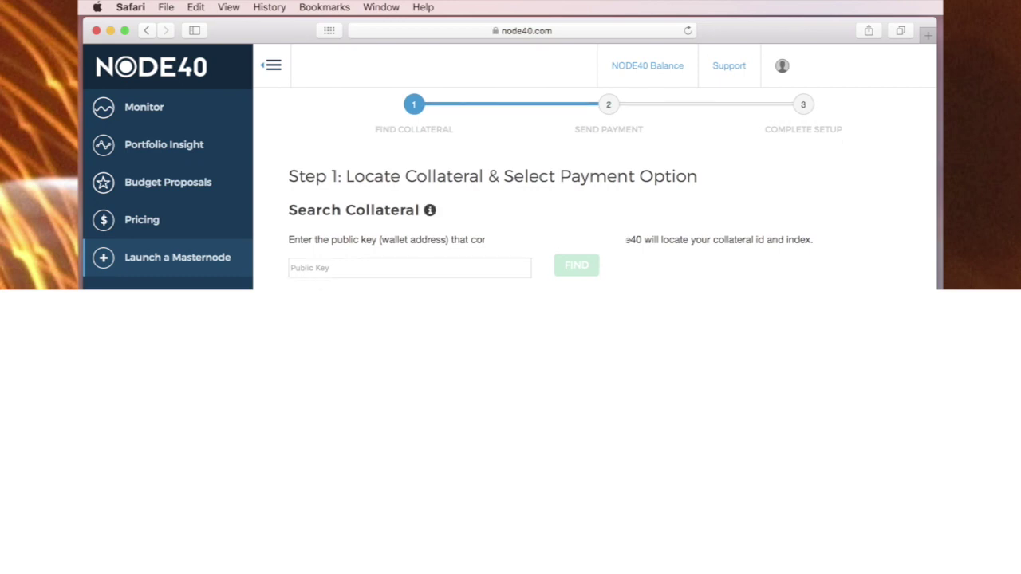
{"action": "left_click", "coordinate": [315, 268]}
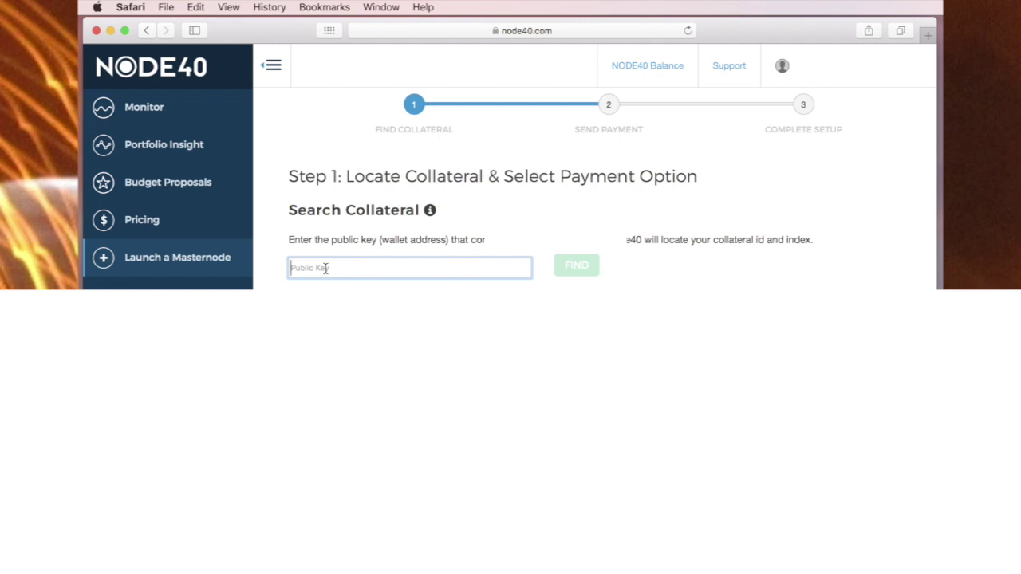
{"action": "key", "text": "super+v"}
{"action": "key", "text": "Left"}
{"action": "key", "text": "Left"}
{"action": "key", "text": "Left"}
{"action": "key", "text": "Left"}
{"action": "key", "text": "Left"}
{"action": "key", "text": "Left"}
{"action": "key", "text": "Left"}
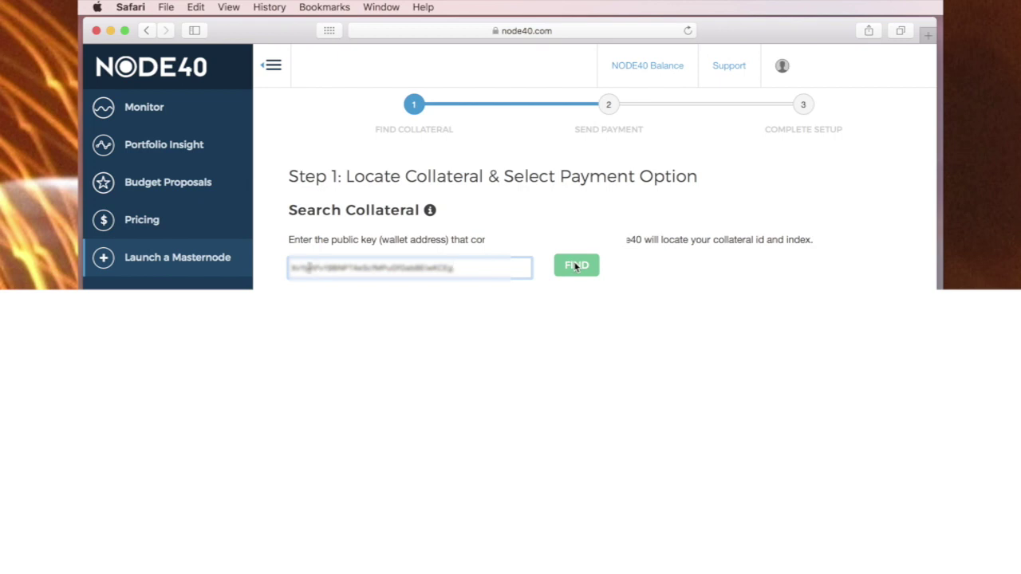
{"action": "left_click", "coordinate": [576, 266]}
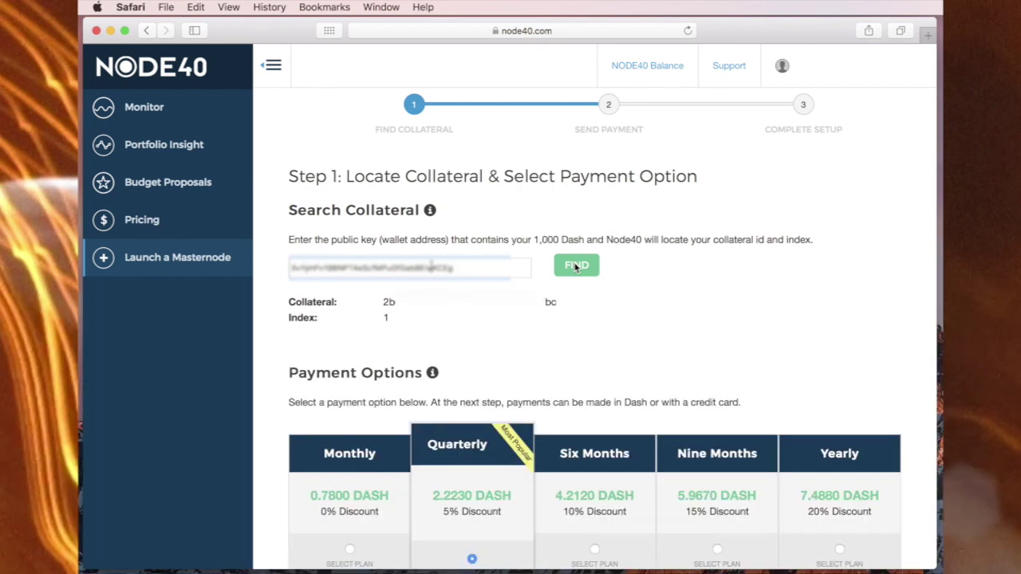
Choose the Six Months payment plan for the masternode and continue to the payment stage.
{"action": "scroll", "coordinate": [582, 271], "scroll_direction": "down", "scroll_amount": 2}
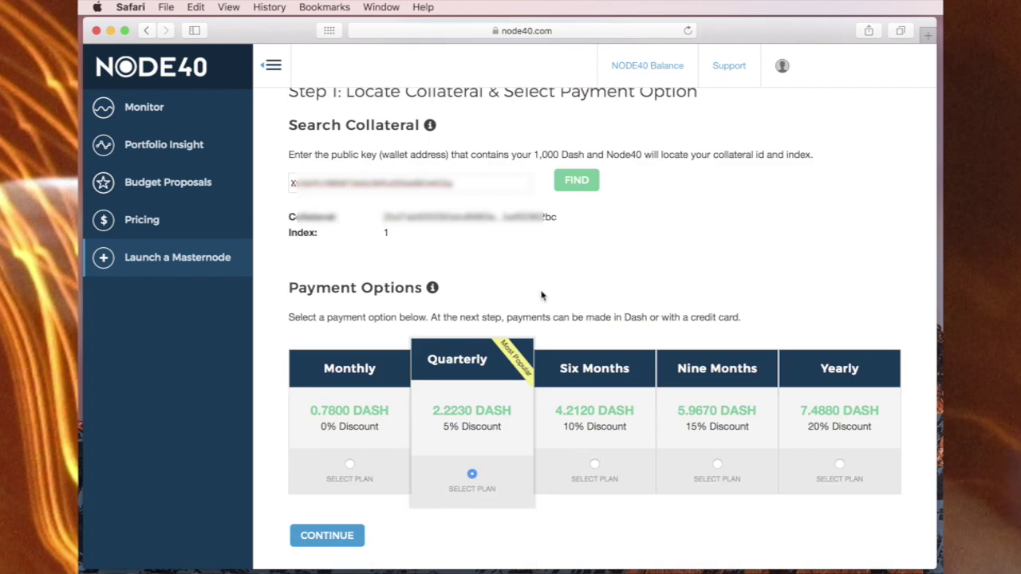
{"action": "left_click", "coordinate": [594, 464]}
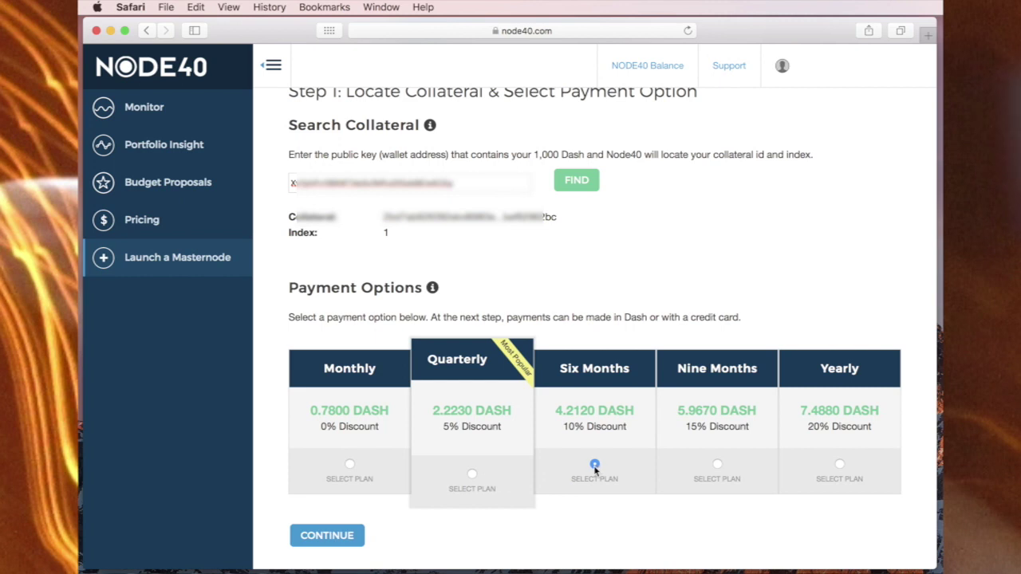
{"action": "left_click", "coordinate": [327, 535]}
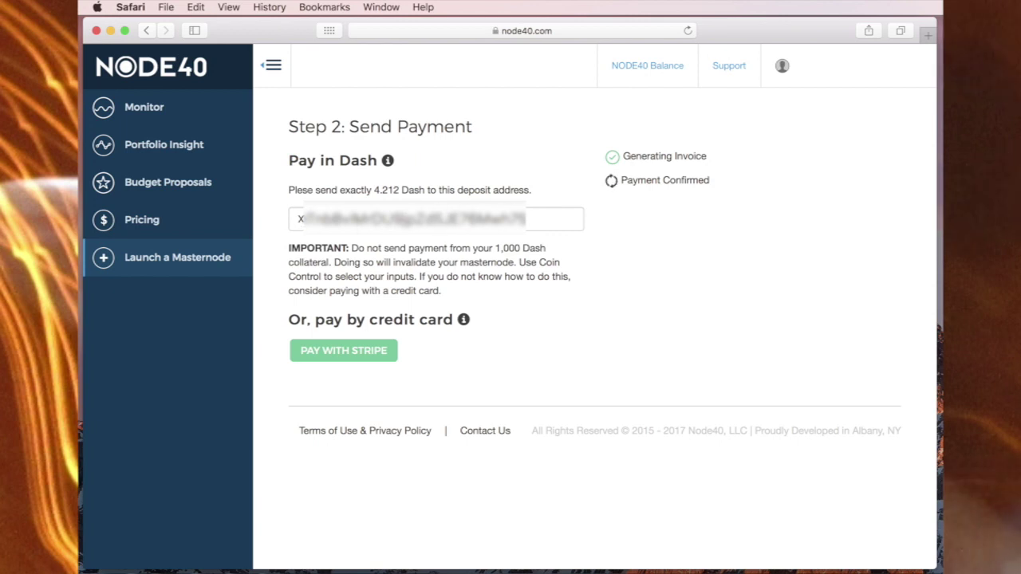
Copy Node40's deposit address and fill in a Dash Core payment to it, labelled "Node40 payment (6 month hosting)", for 4.212 DASH.
{"action": "left_click_drag", "start_coordinate": [558, 219], "coordinate": [299, 219]}
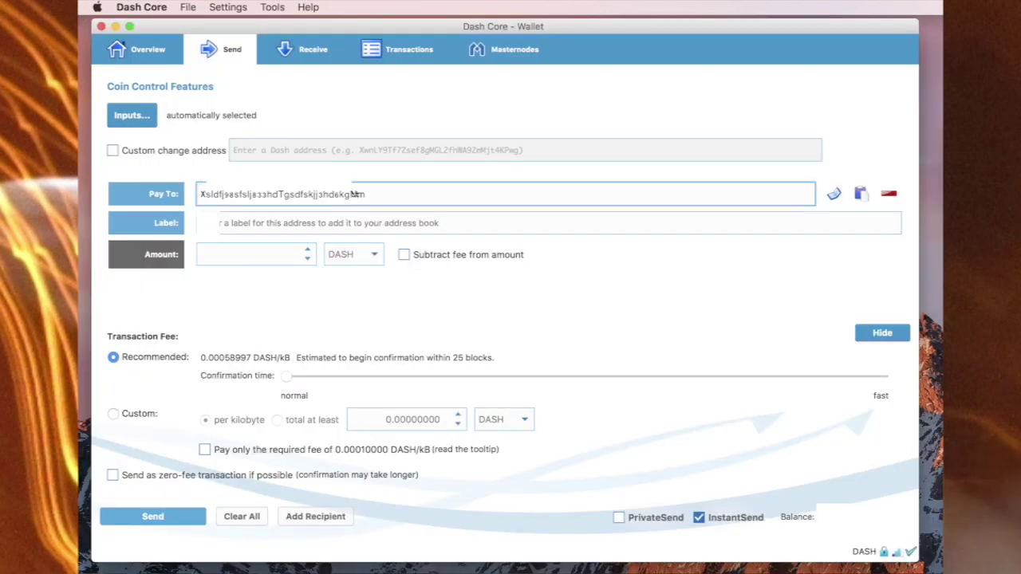
{"action": "left_click", "coordinate": [239, 223]}
{"action": "type", "text": "Node40 payment (6 month hosting)"}
{"action": "left_click", "coordinate": [296, 255]}
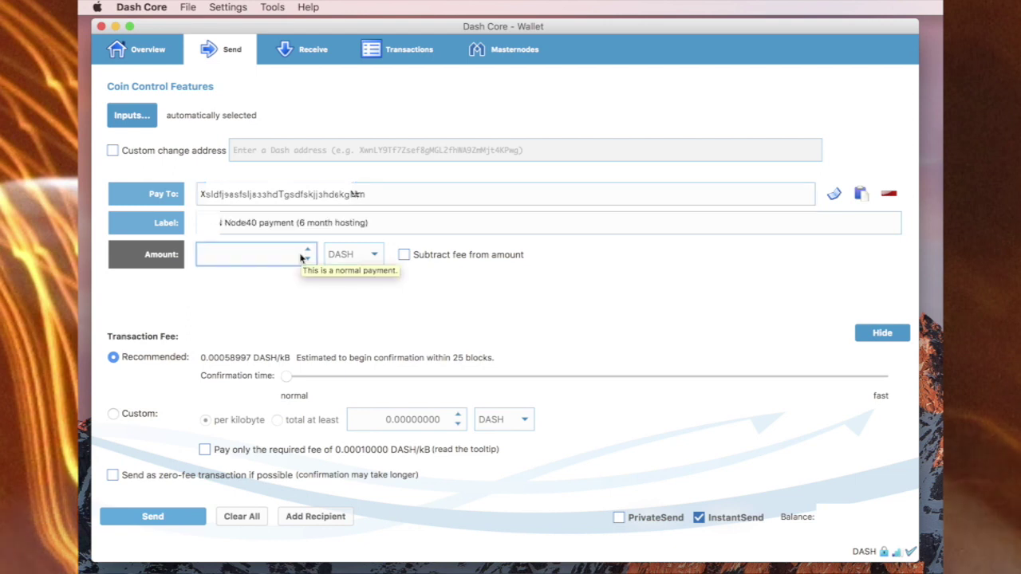
{"action": "type", "text": "4"}
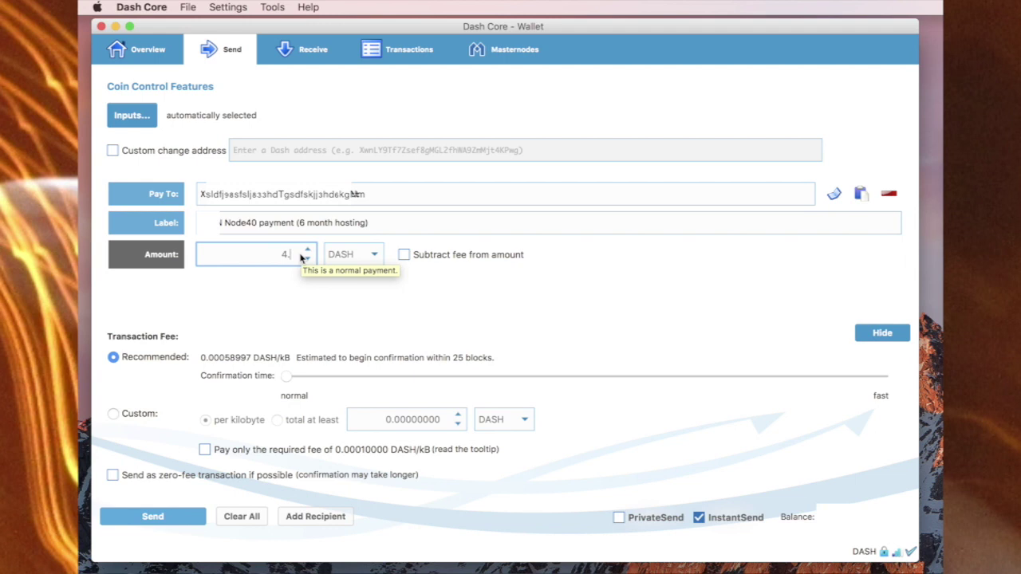
{"action": "type", "text": ".212"}
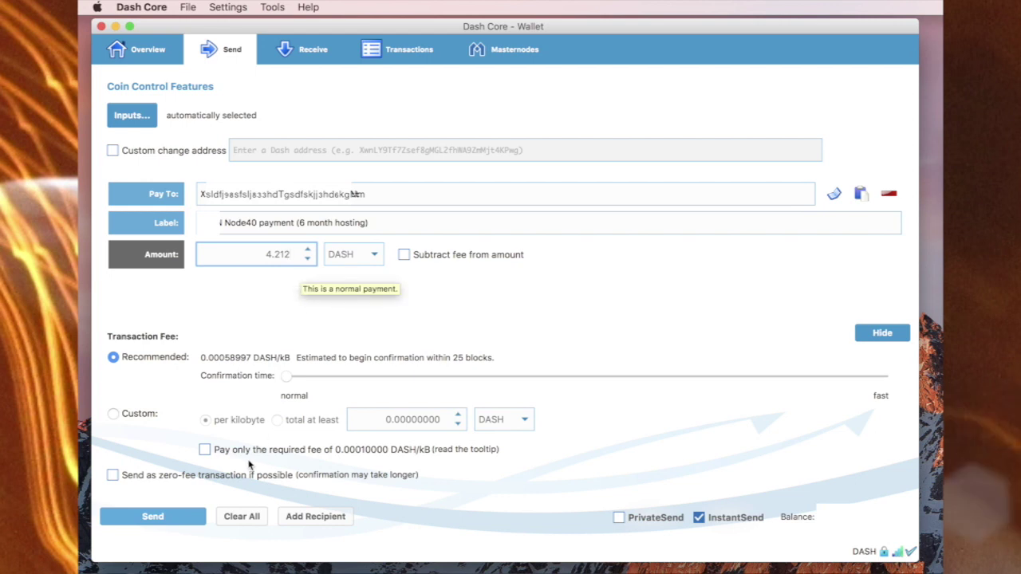
Send the 4.212 DASH hosting payment with InstantSend, entering the wallet passphrase and approving the transfer after checking its details.
{"action": "left_click", "coordinate": [152, 517]}
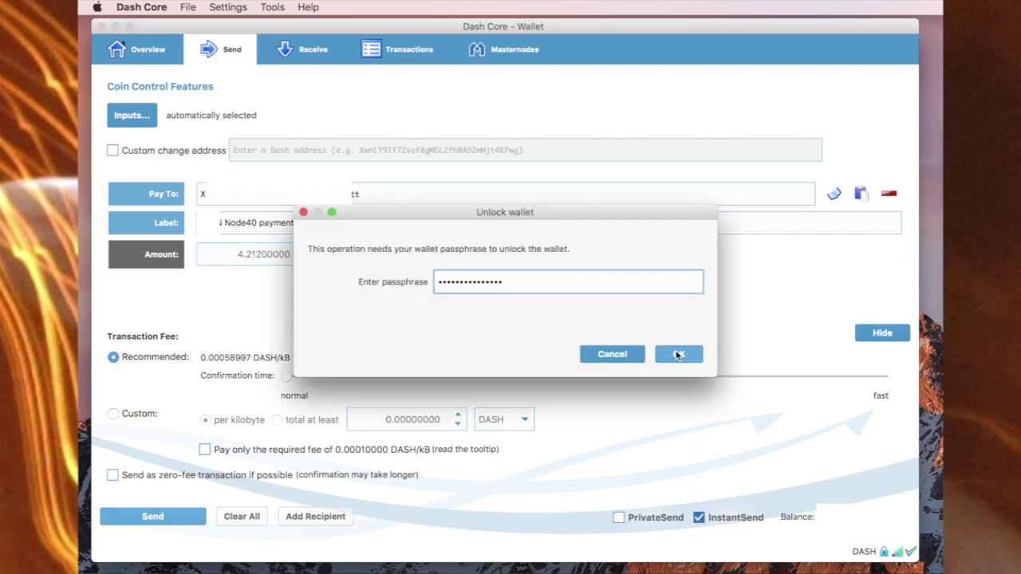
{"action": "left_click", "coordinate": [678, 354]}
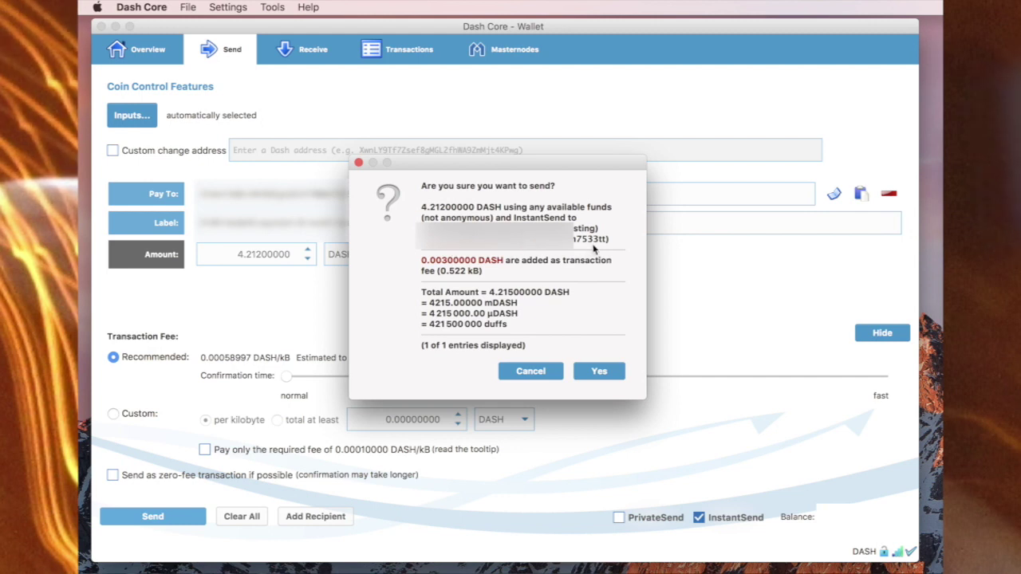
{"action": "key", "text": "super+Tab"}
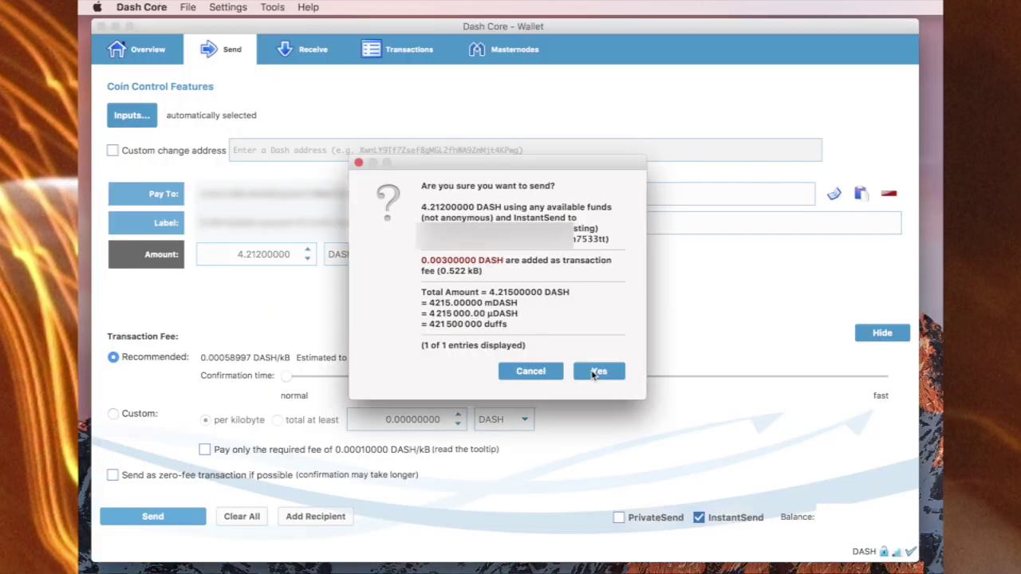
{"action": "left_click", "coordinate": [596, 372]}
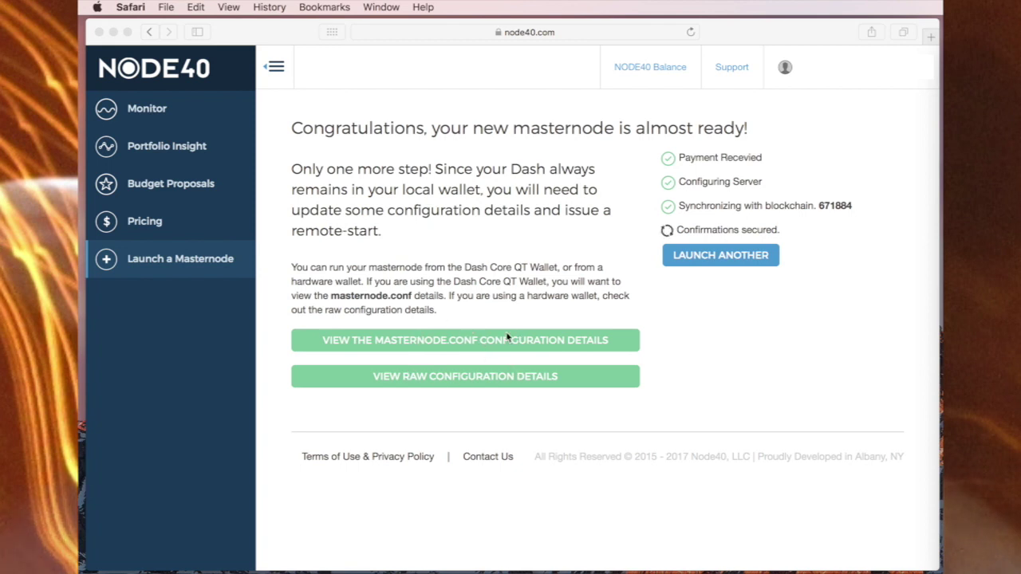
Display the masternode.conf configuration details on Node40 and open Dash Core's masternode configuration file in the Atom editor.
{"action": "left_click", "coordinate": [456, 336]}
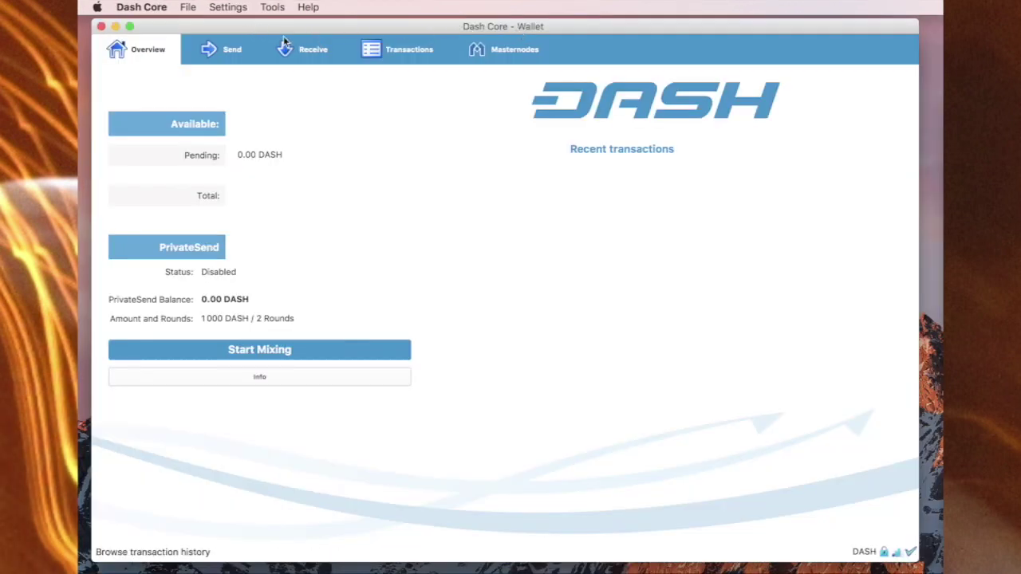
{"action": "left_click", "coordinate": [269, 8]}
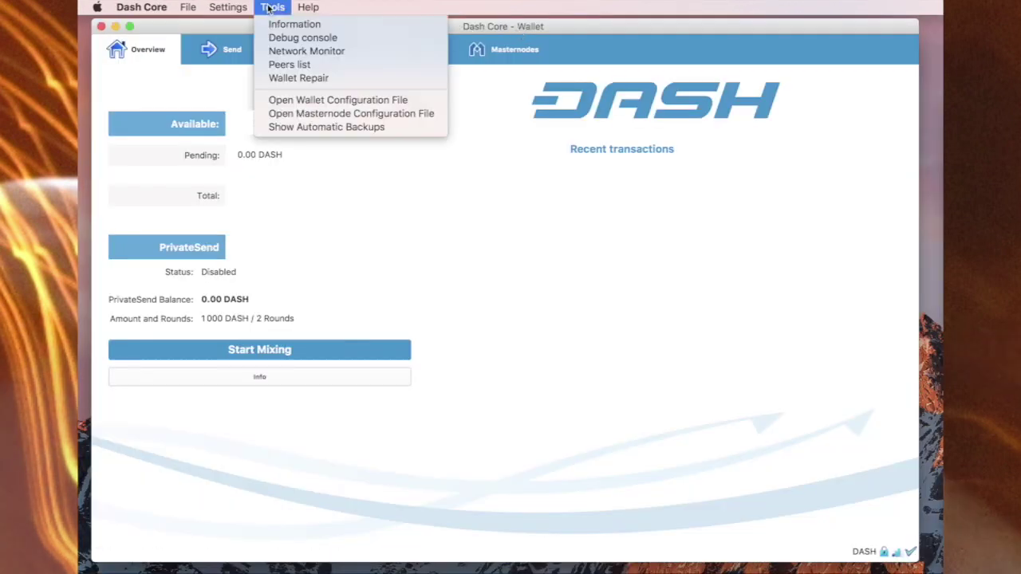
{"action": "left_click", "coordinate": [321, 114]}
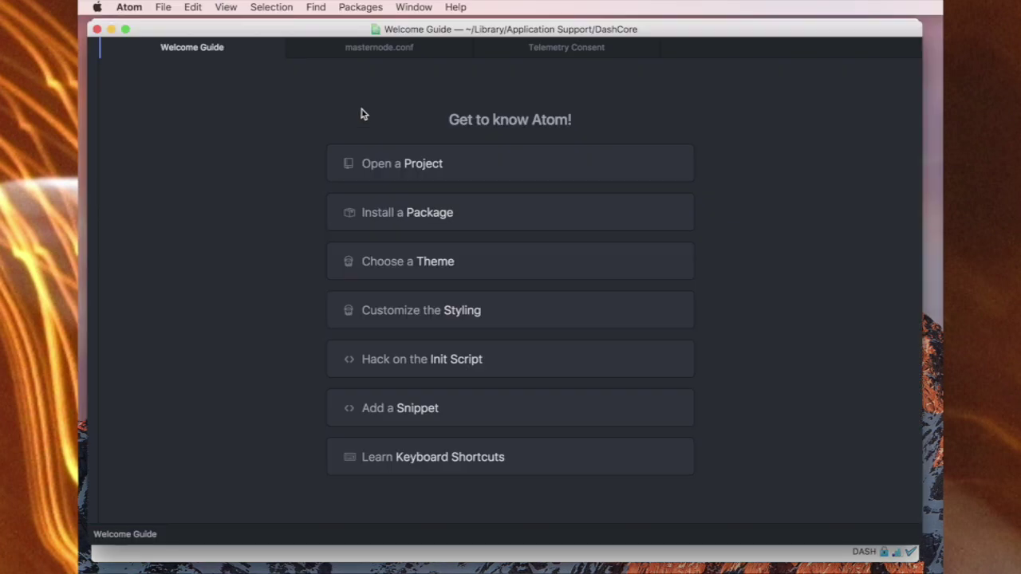
{"action": "left_click", "coordinate": [372, 50]}
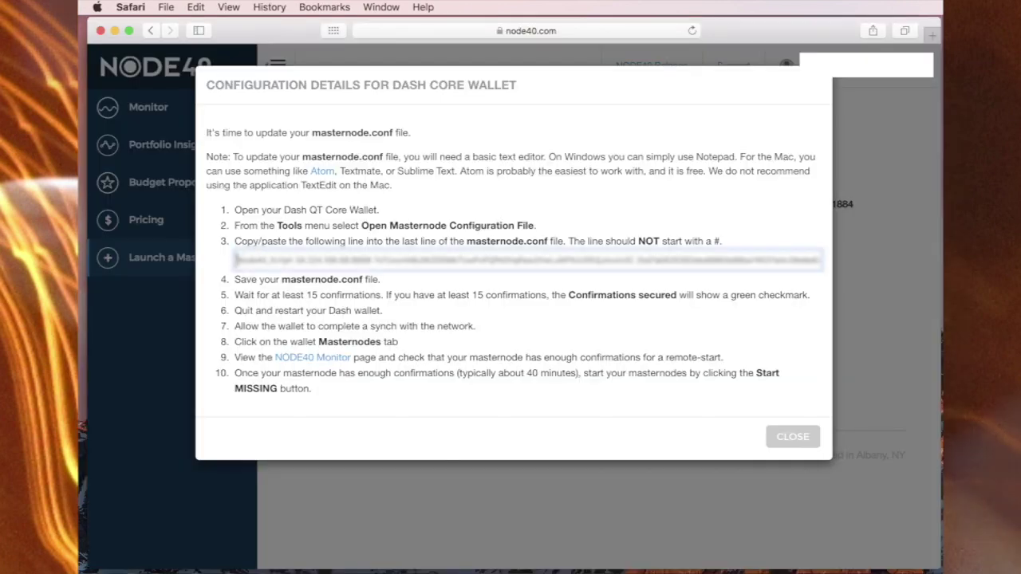
Copy the Node40 configuration line containing the masternode private key into the last line of masternode.conf and save the file.
{"action": "left_click_drag", "start_coordinate": [235, 259], "coordinate": [861, 261]}
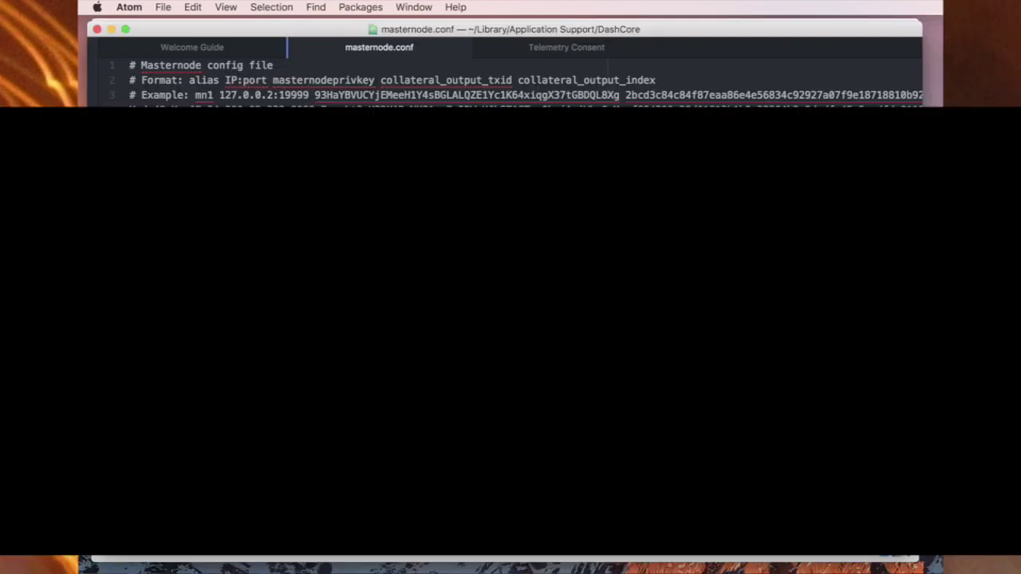
{"action": "key", "text": "super+v"}
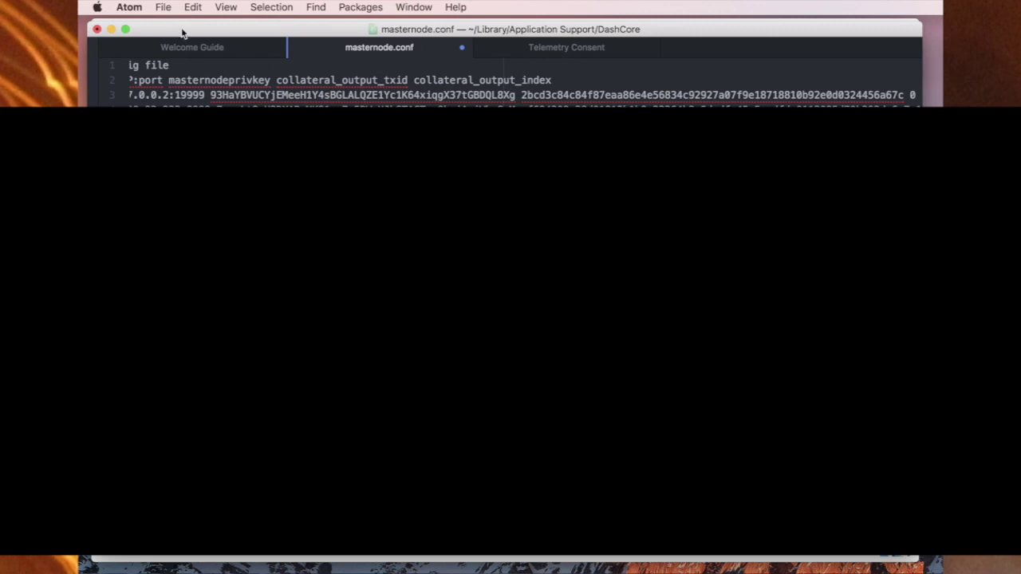
{"action": "left_click", "coordinate": [163, 7]}
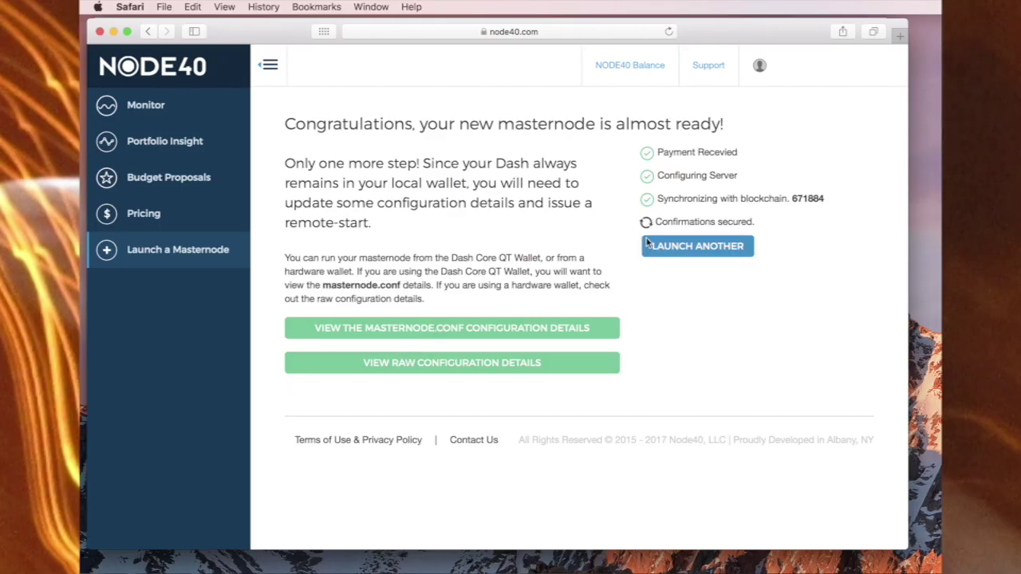
Following Node40's configuration instructions, quit and restart Dash Core, and open the wallet's masternode list and the NODE40 Monitor page.
{"action": "left_click", "coordinate": [461, 329]}
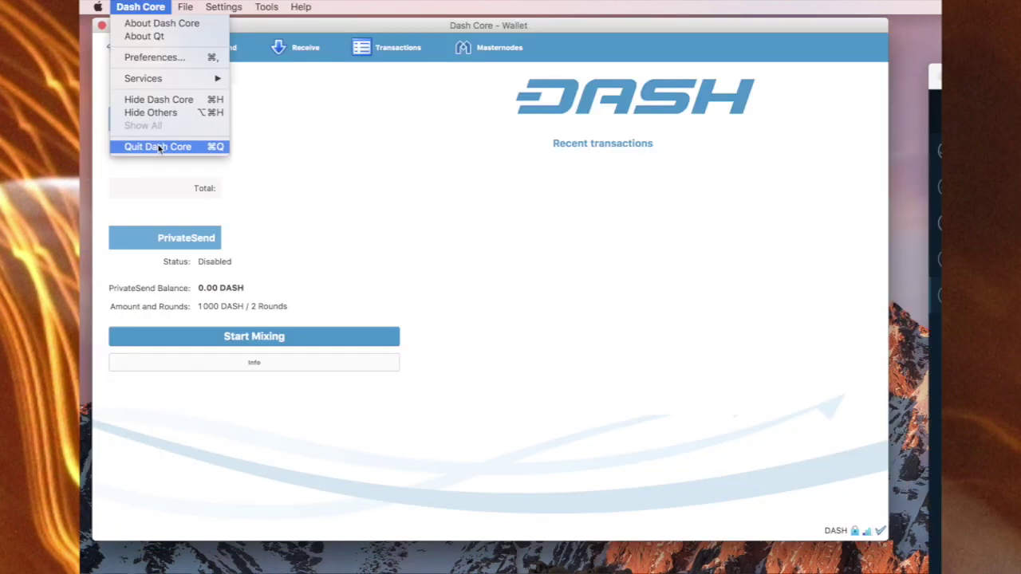
{"action": "left_click", "coordinate": [159, 147]}
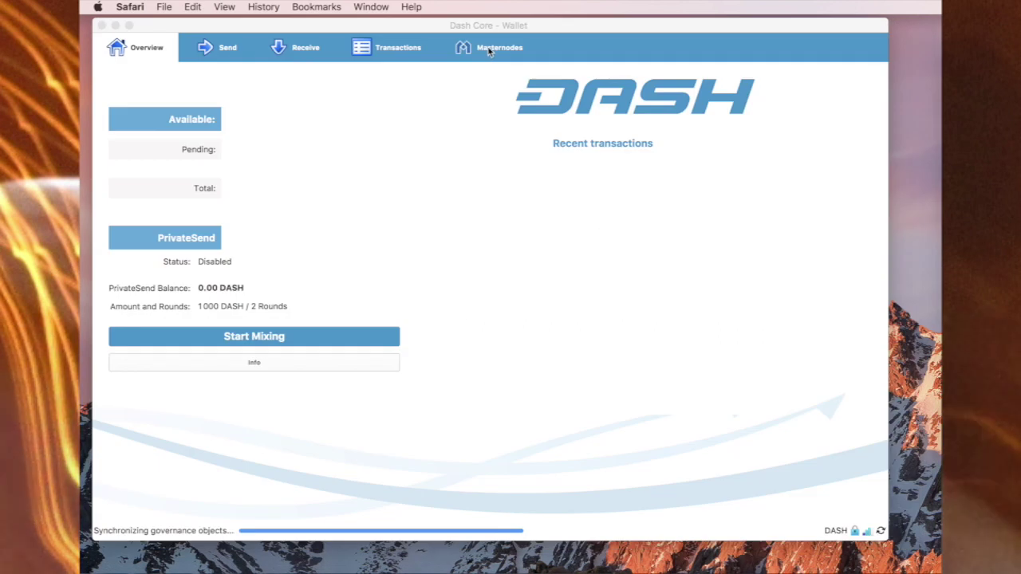
{"action": "left_click", "coordinate": [489, 49]}
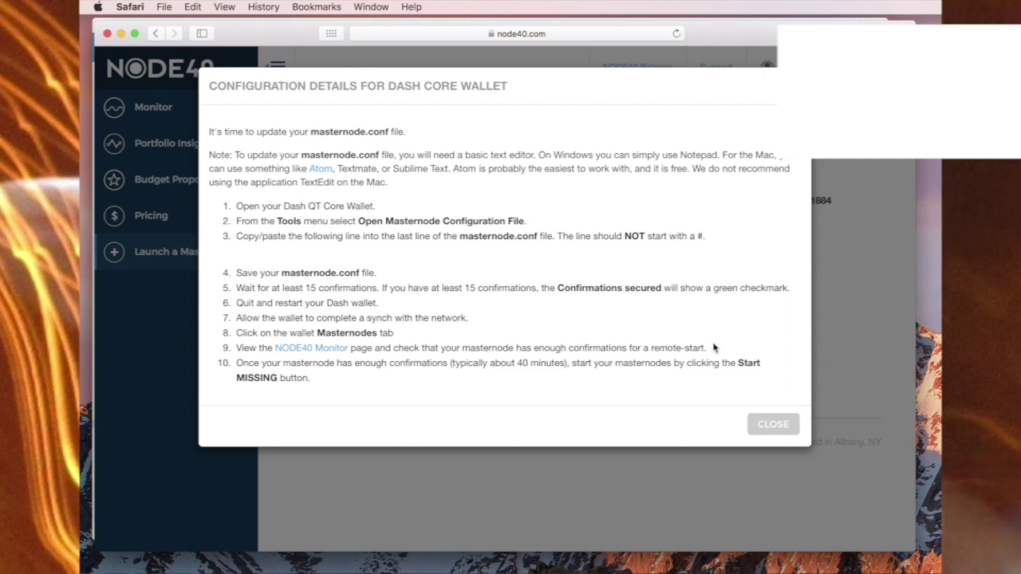
{"action": "left_click", "coordinate": [314, 348]}
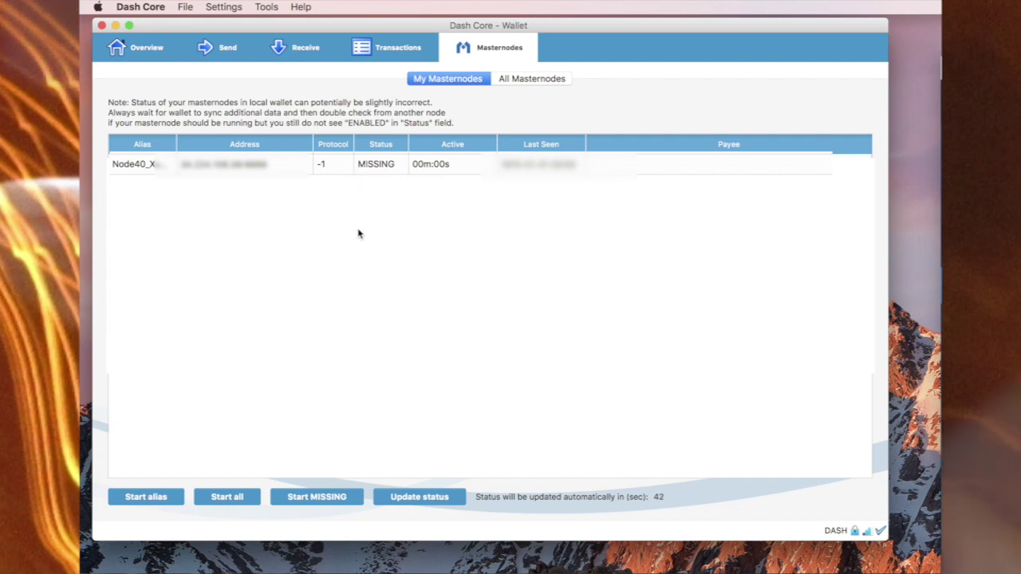
Start the MISSING masternodes in Dash Core, entering the wallet passphrase to unlock it, and open the Node40 Monitor page.
{"action": "left_click", "coordinate": [306, 497]}
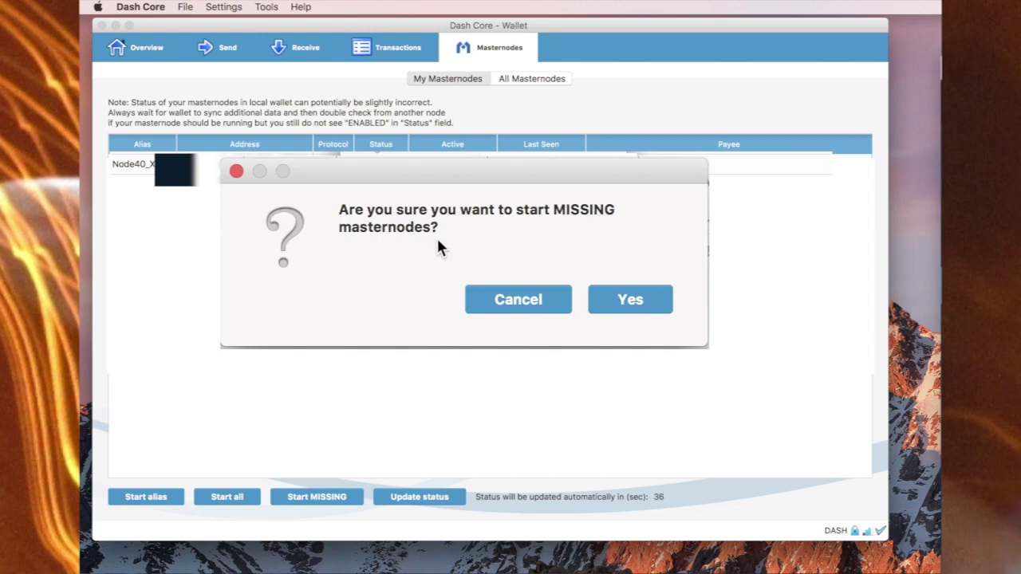
{"action": "left_click", "coordinate": [628, 299]}
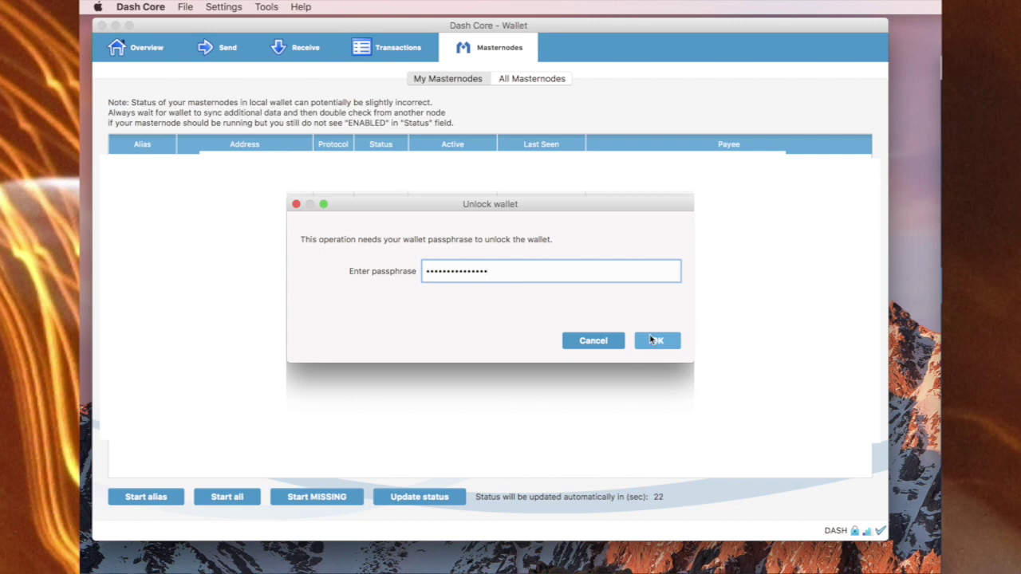
{"action": "left_click", "coordinate": [653, 340]}
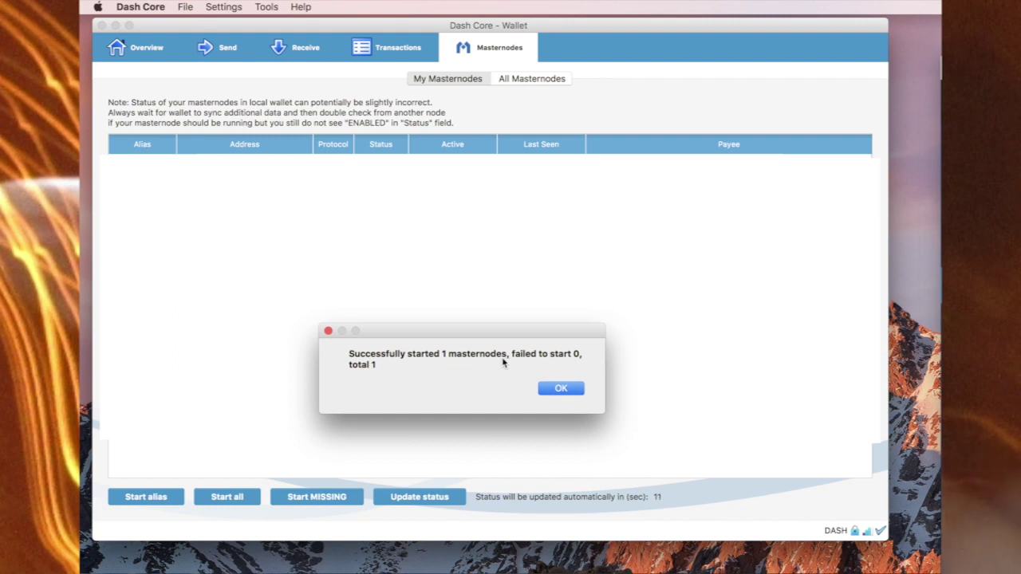
{"action": "left_click", "coordinate": [561, 387]}
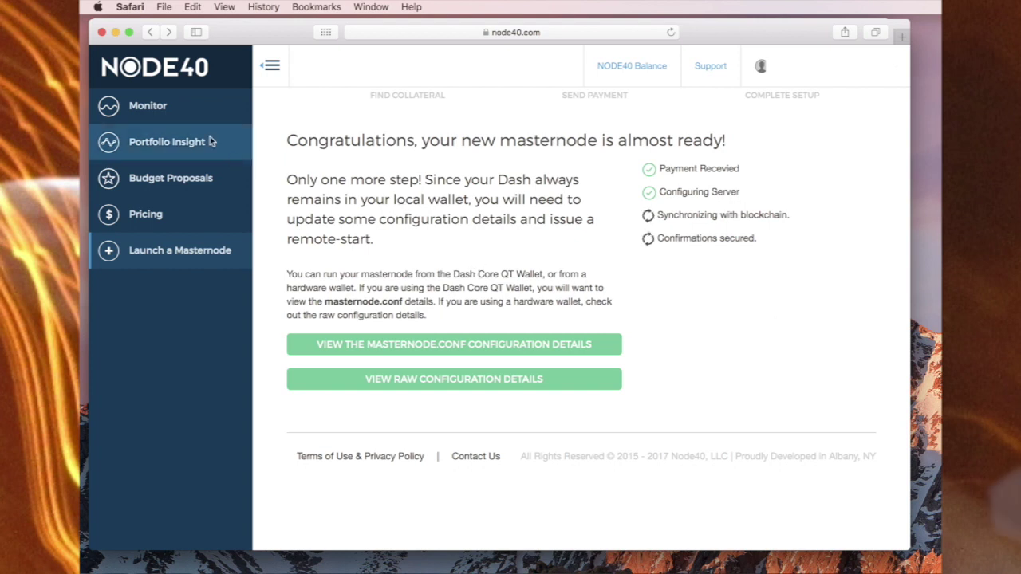
{"action": "left_click", "coordinate": [160, 105]}
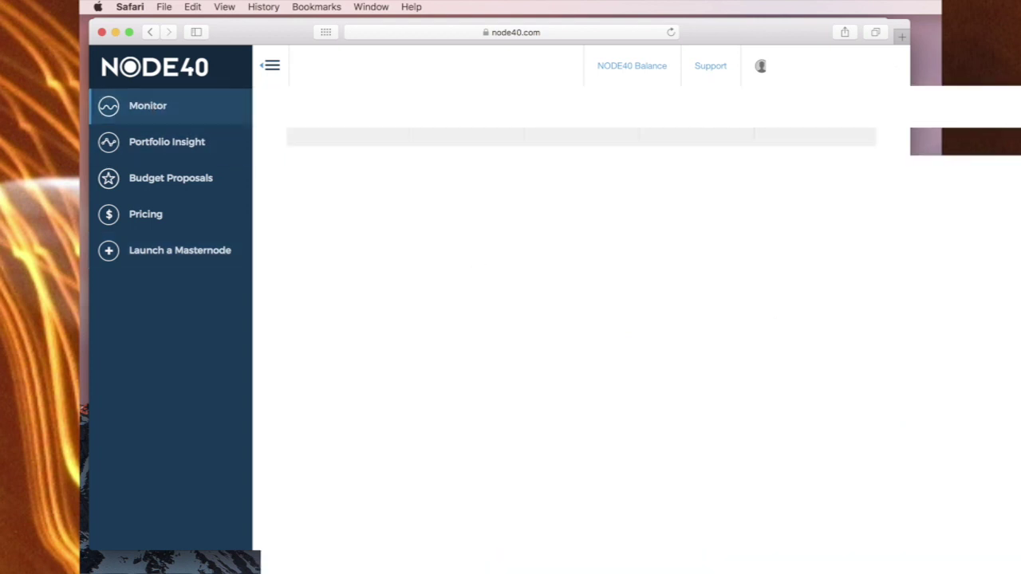